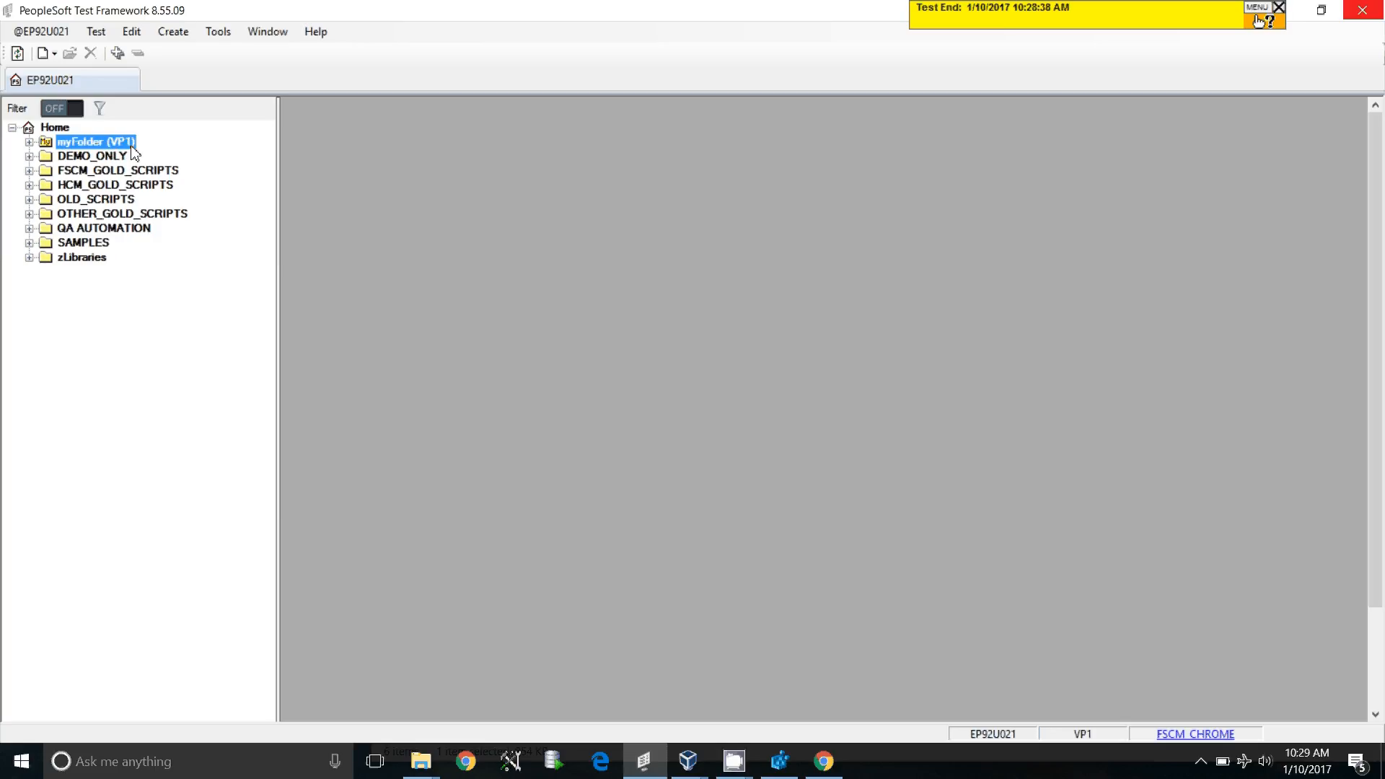
Create a new test in myFolder and select its default Browser Start_Login step
right_click(116, 143)
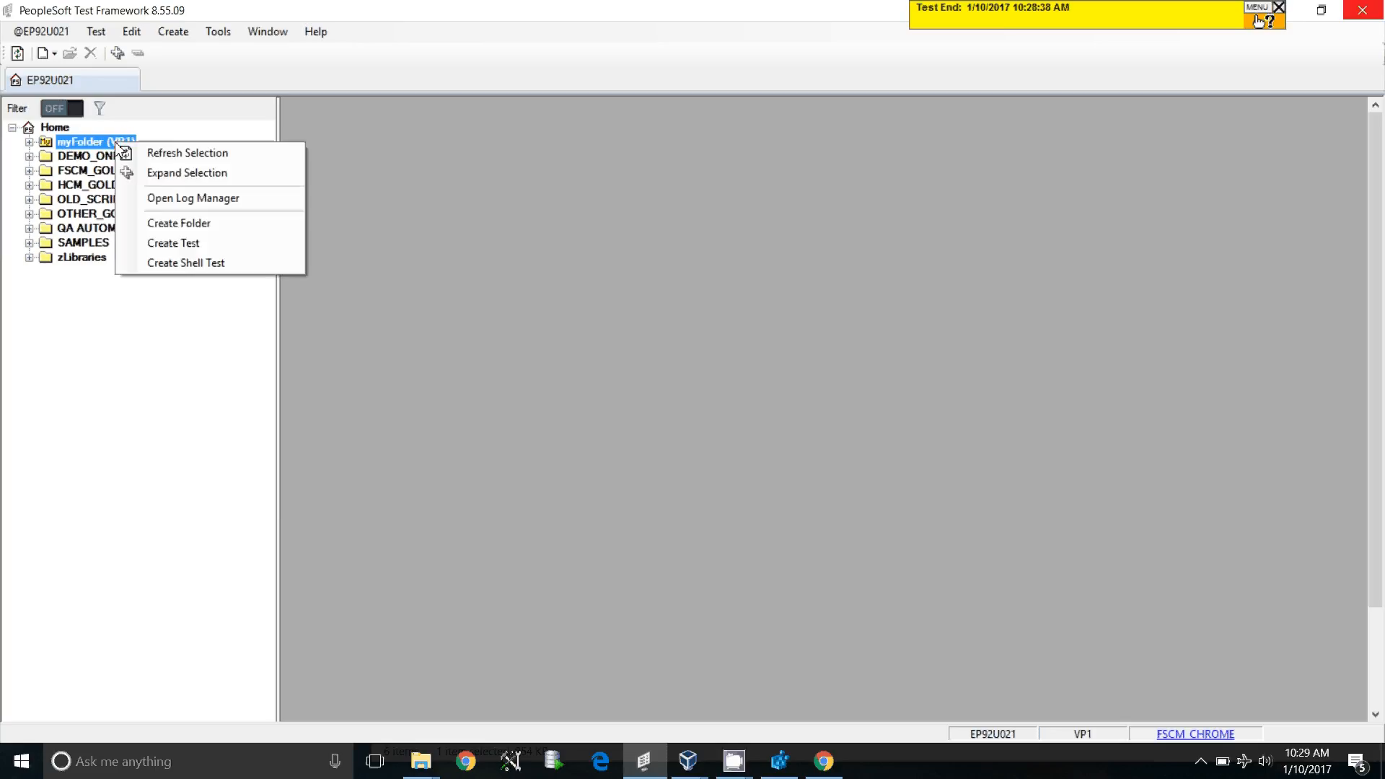
click(190, 254)
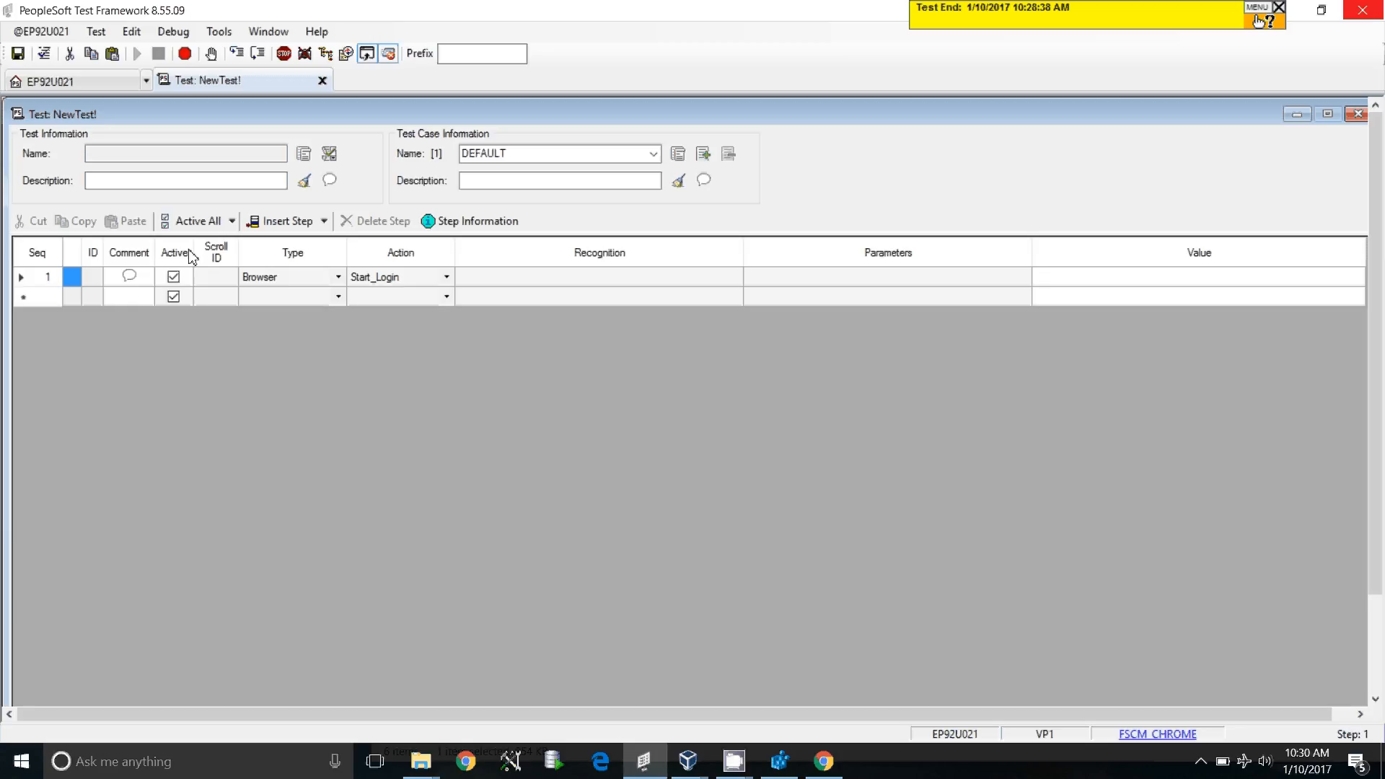
click(41, 280)
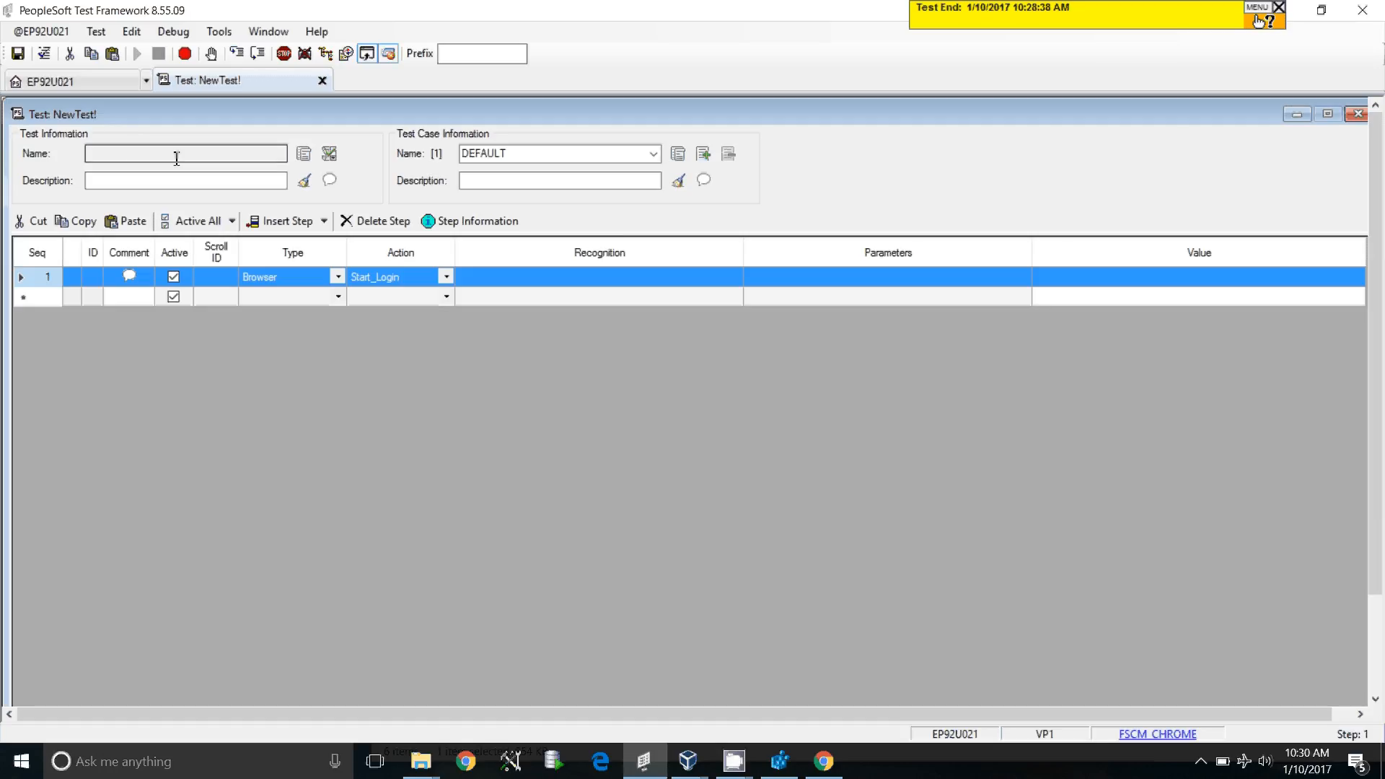
click(112, 156)
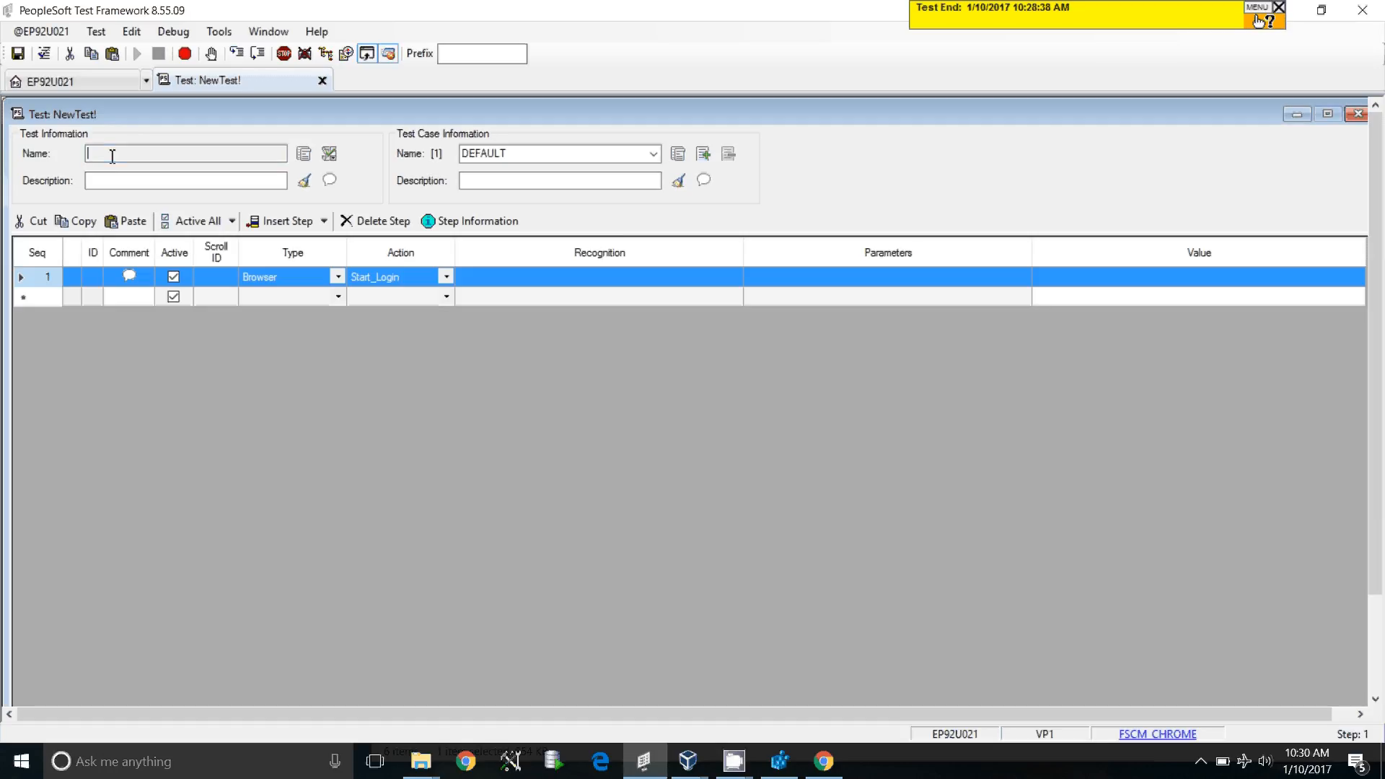
Save the test as NEW_TEST_DEMO_1 by appending _DEMO_1 to the suggested name
click(95, 34)
click(124, 55)
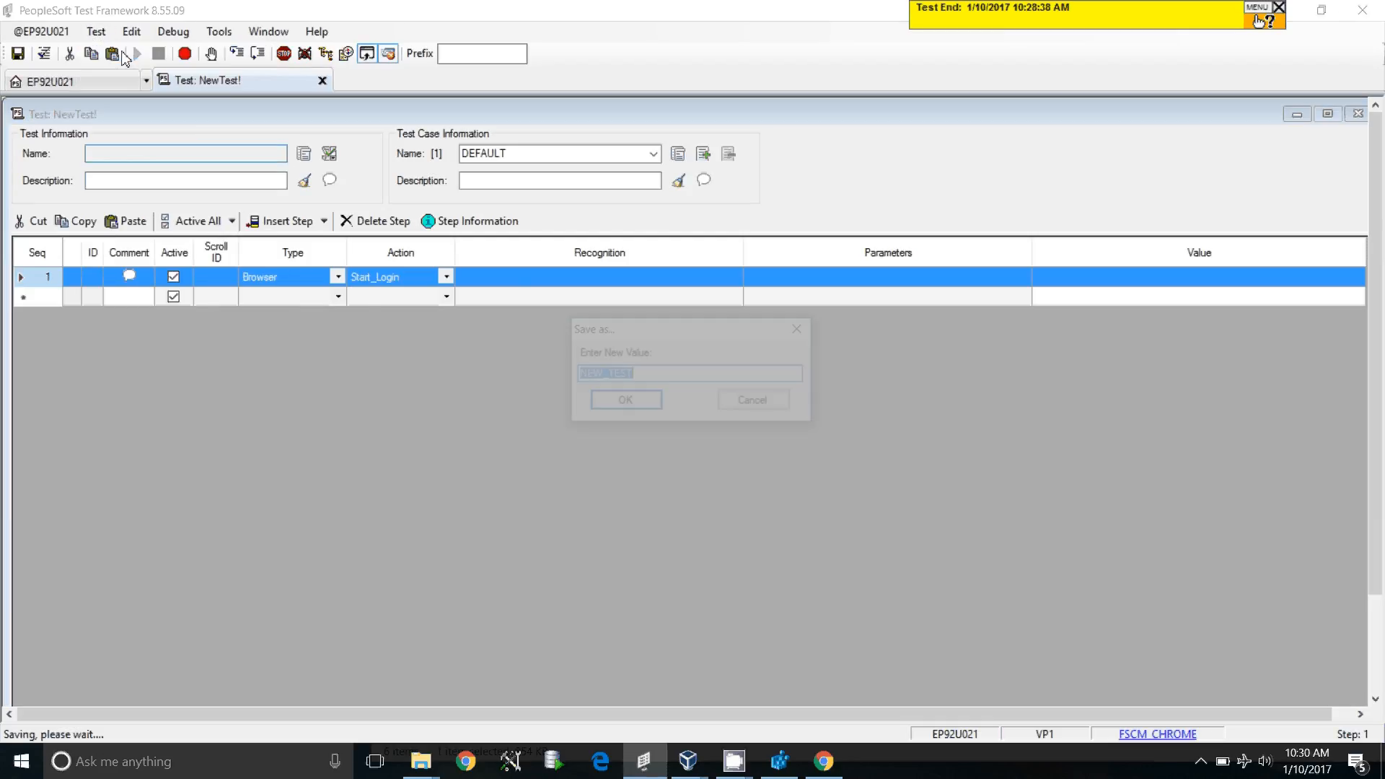
click(659, 376)
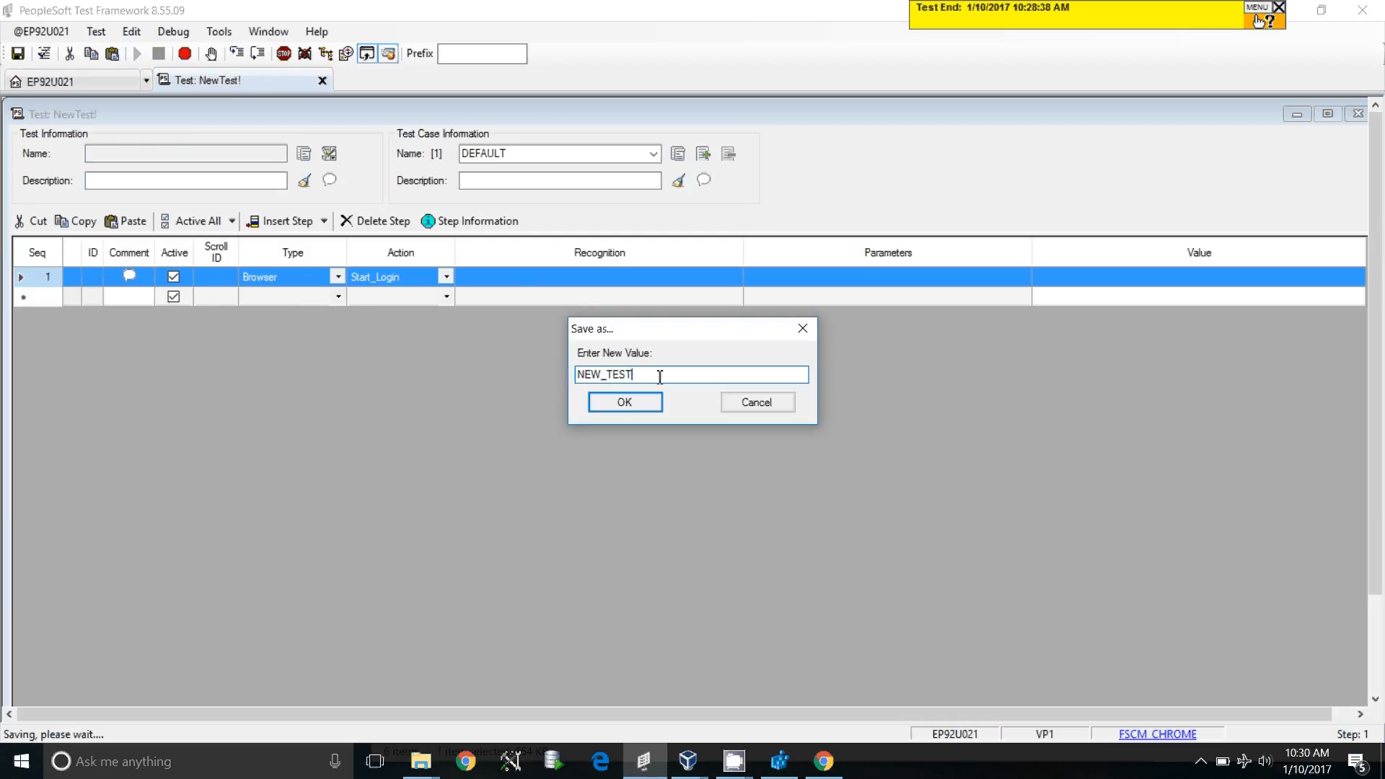
text(_DEMO_1)
key(Return)
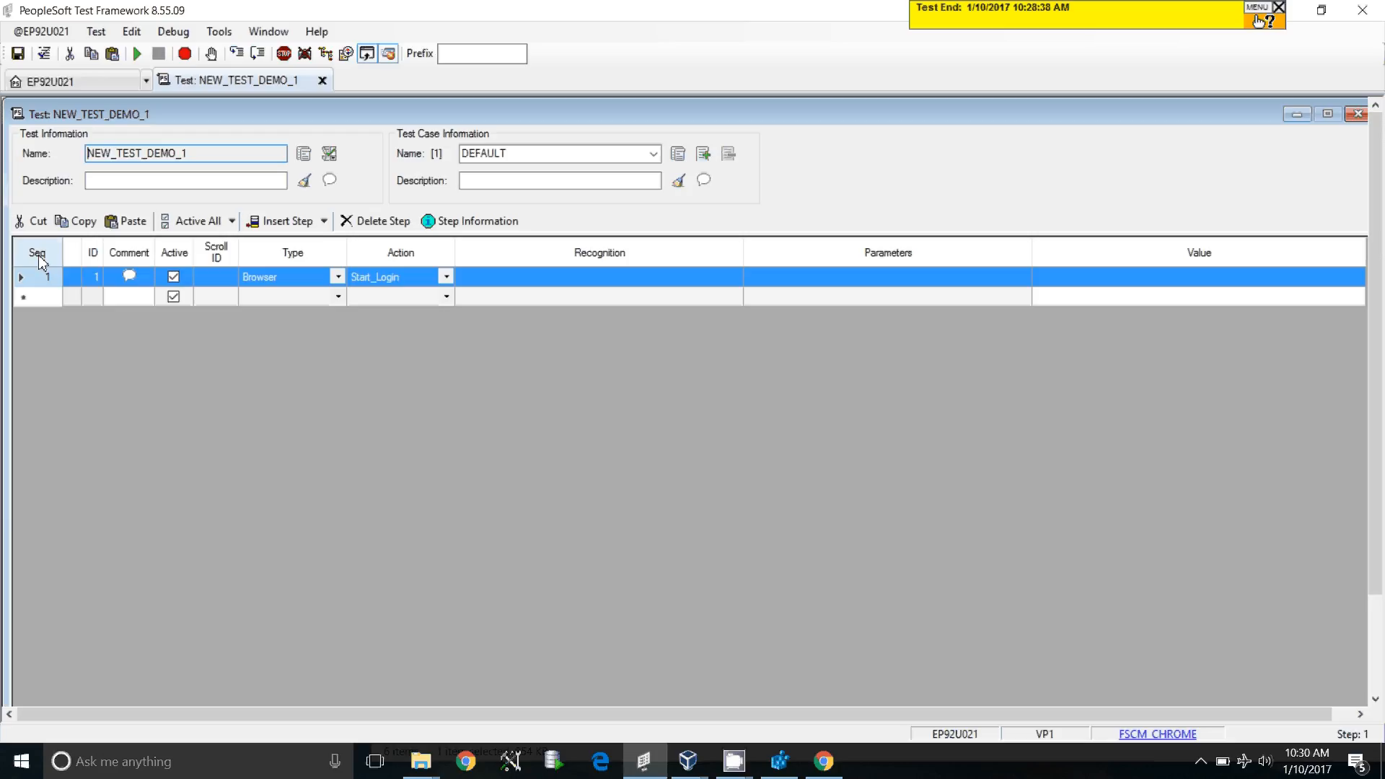
Open the Test Recorder and launch the browser at the PeopleSoft sign-in page
click(185, 56)
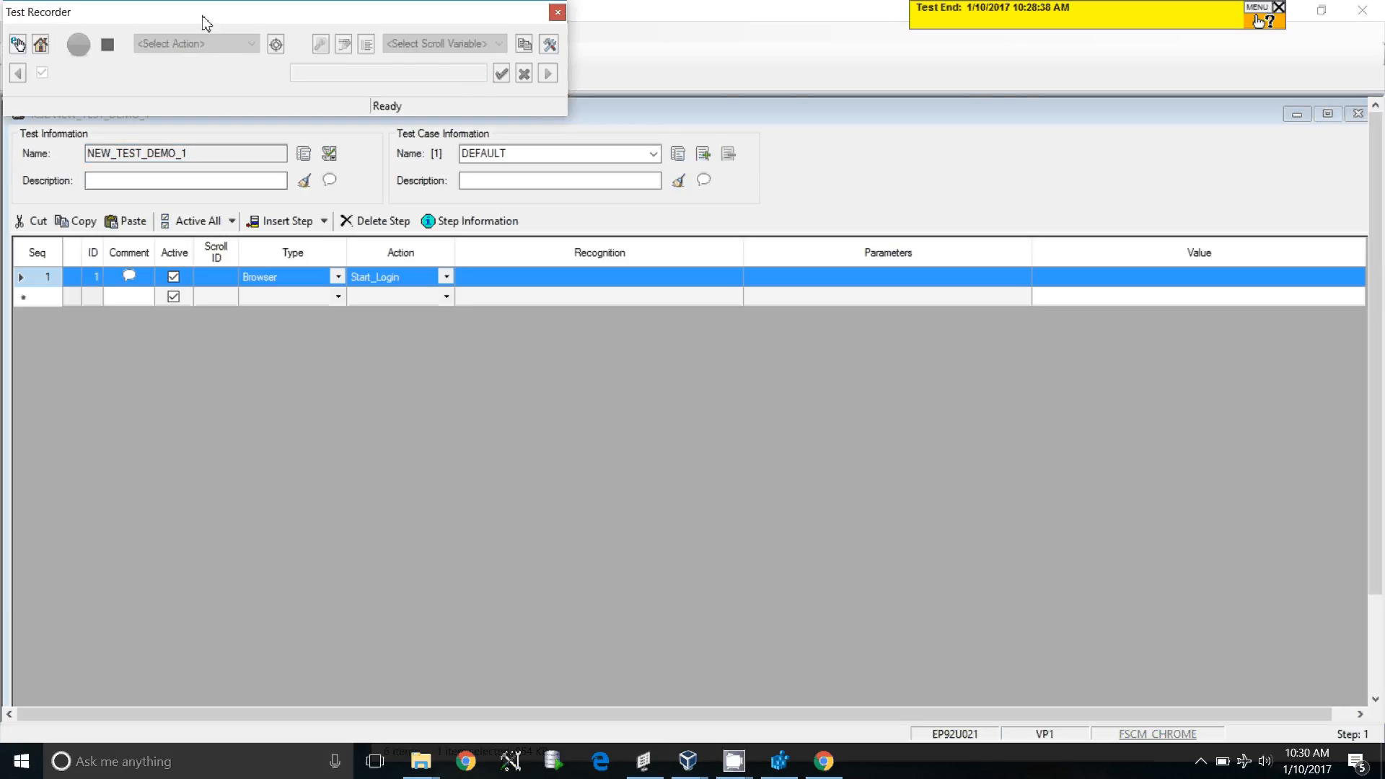
drag(204, 23, 892, 76)
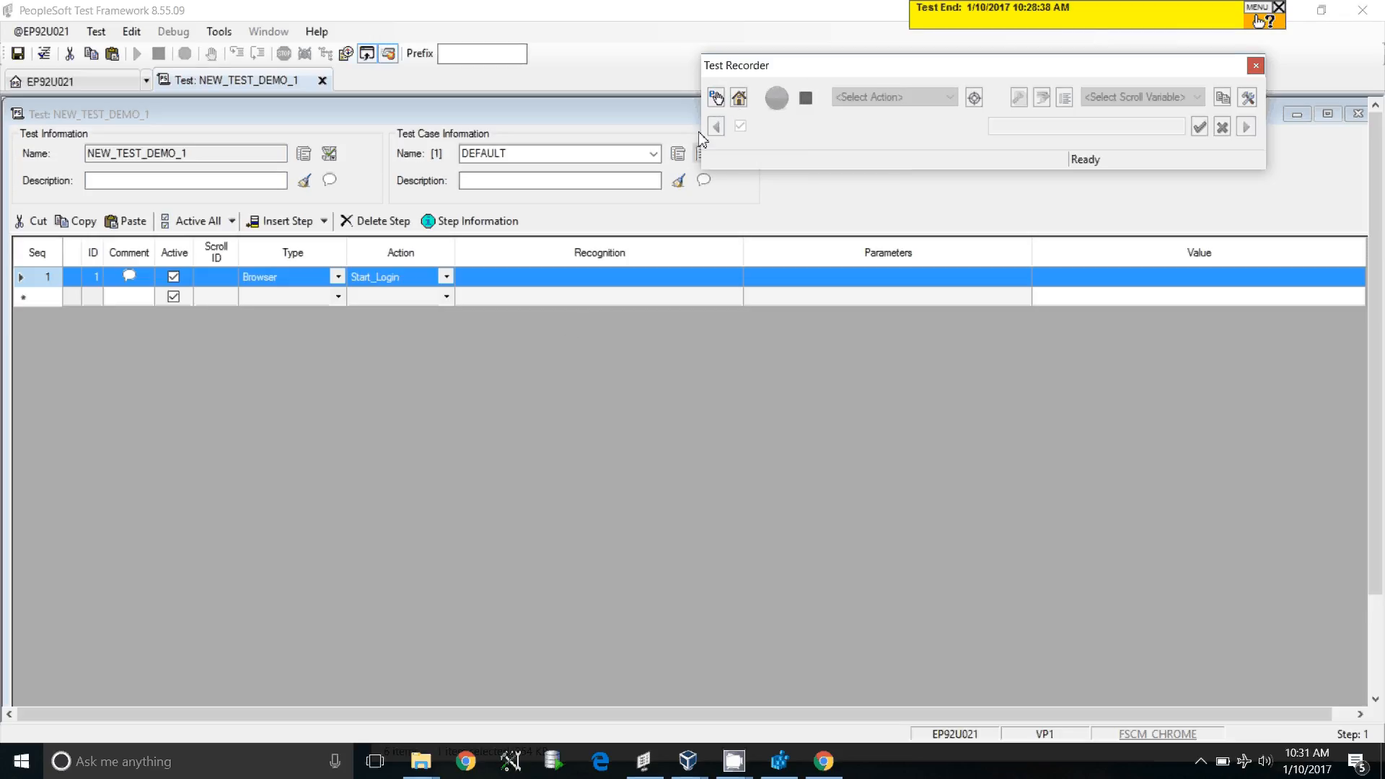
click(740, 98)
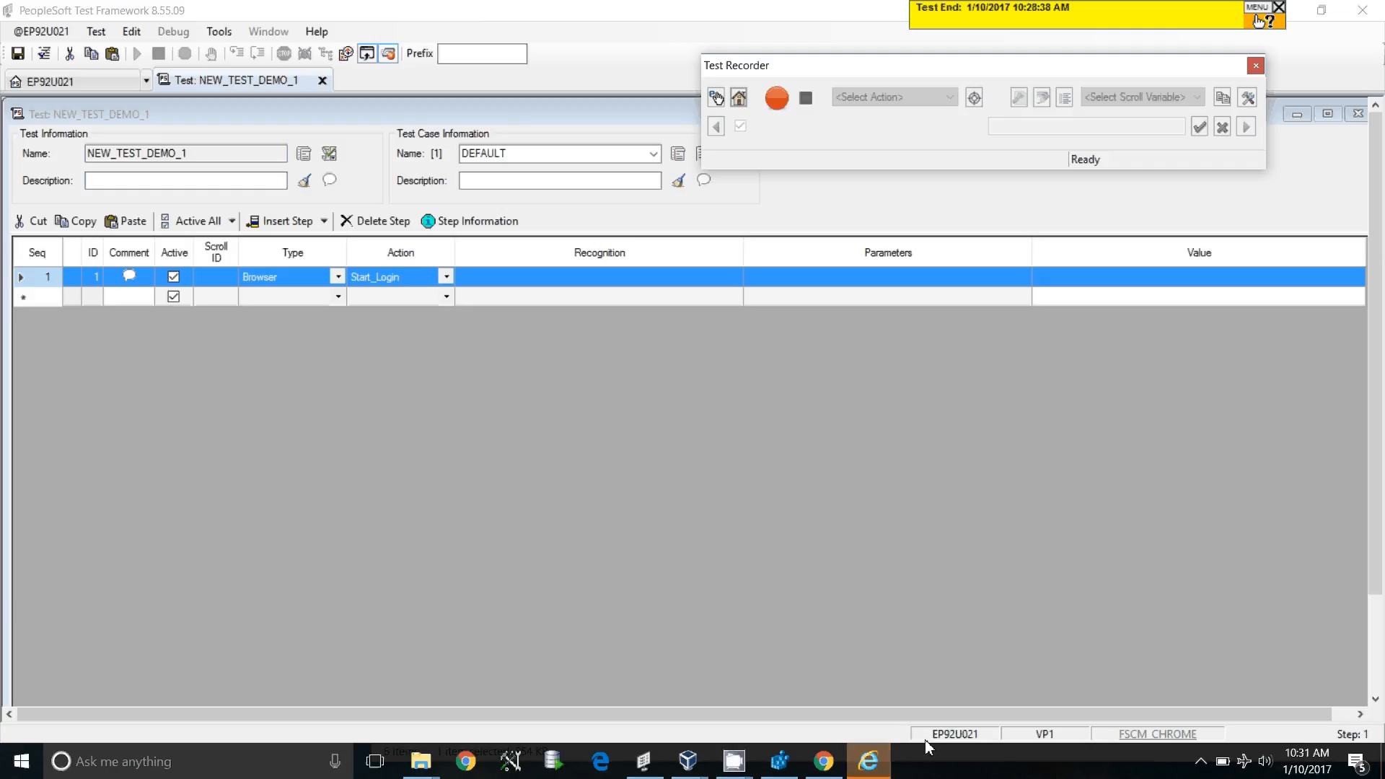
click(869, 763)
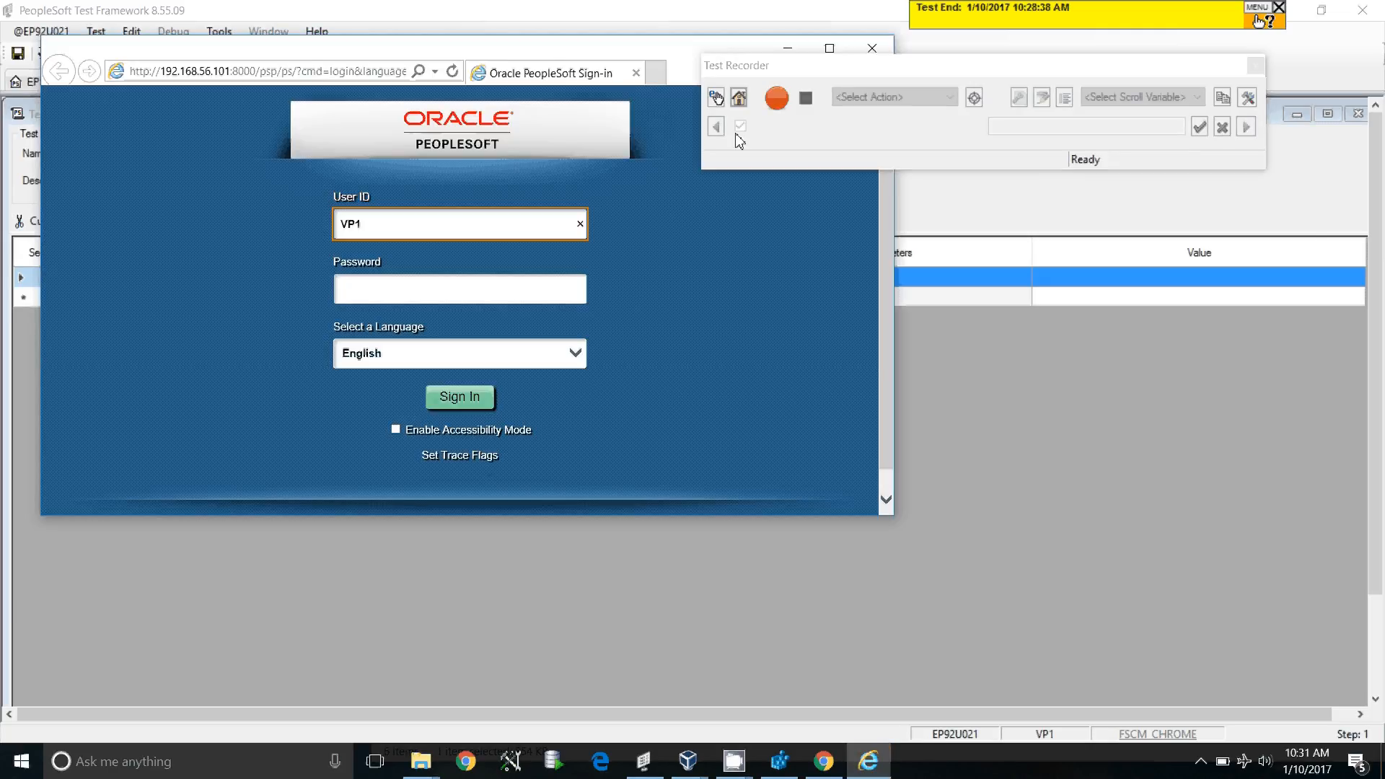
Maximize the sign-in window and start recording in the Test Recorder
click(829, 48)
drag(847, 62, 962, 51)
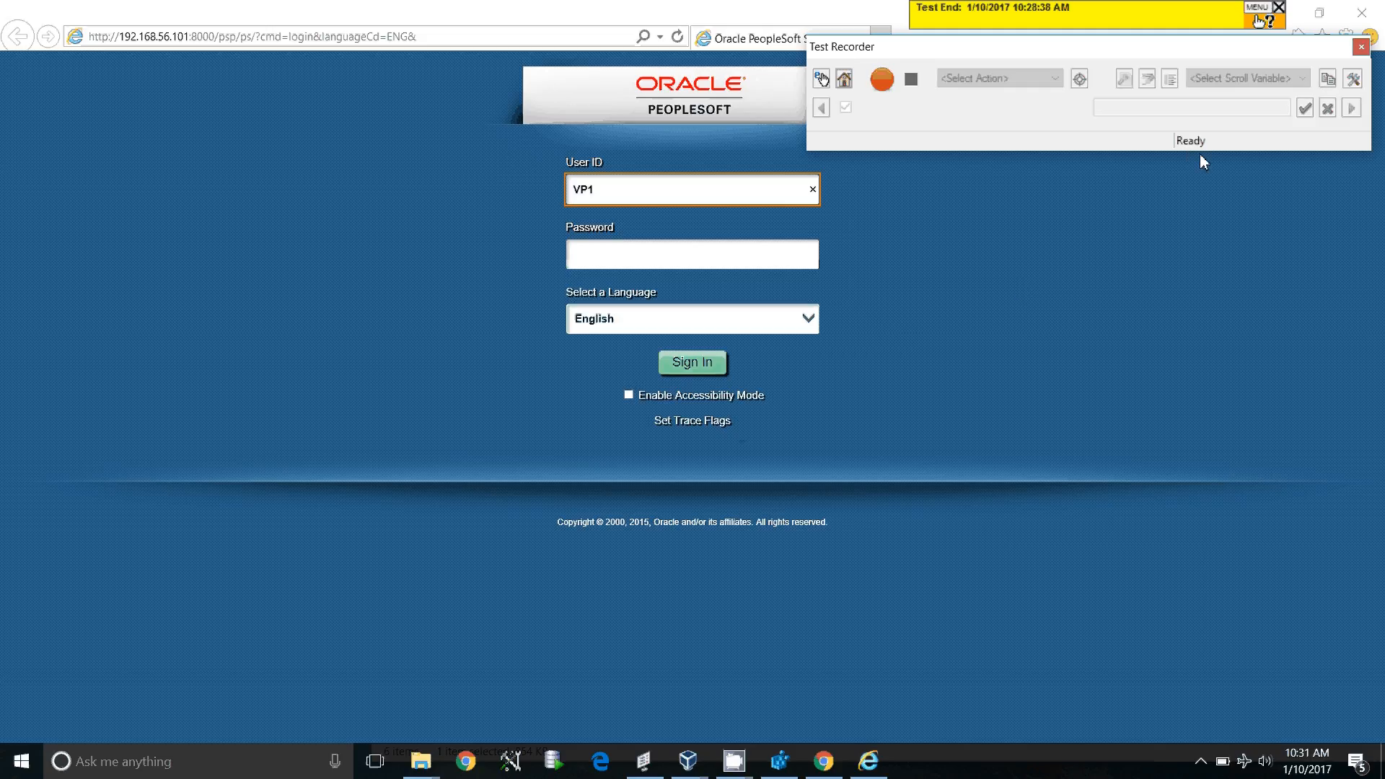
click(885, 85)
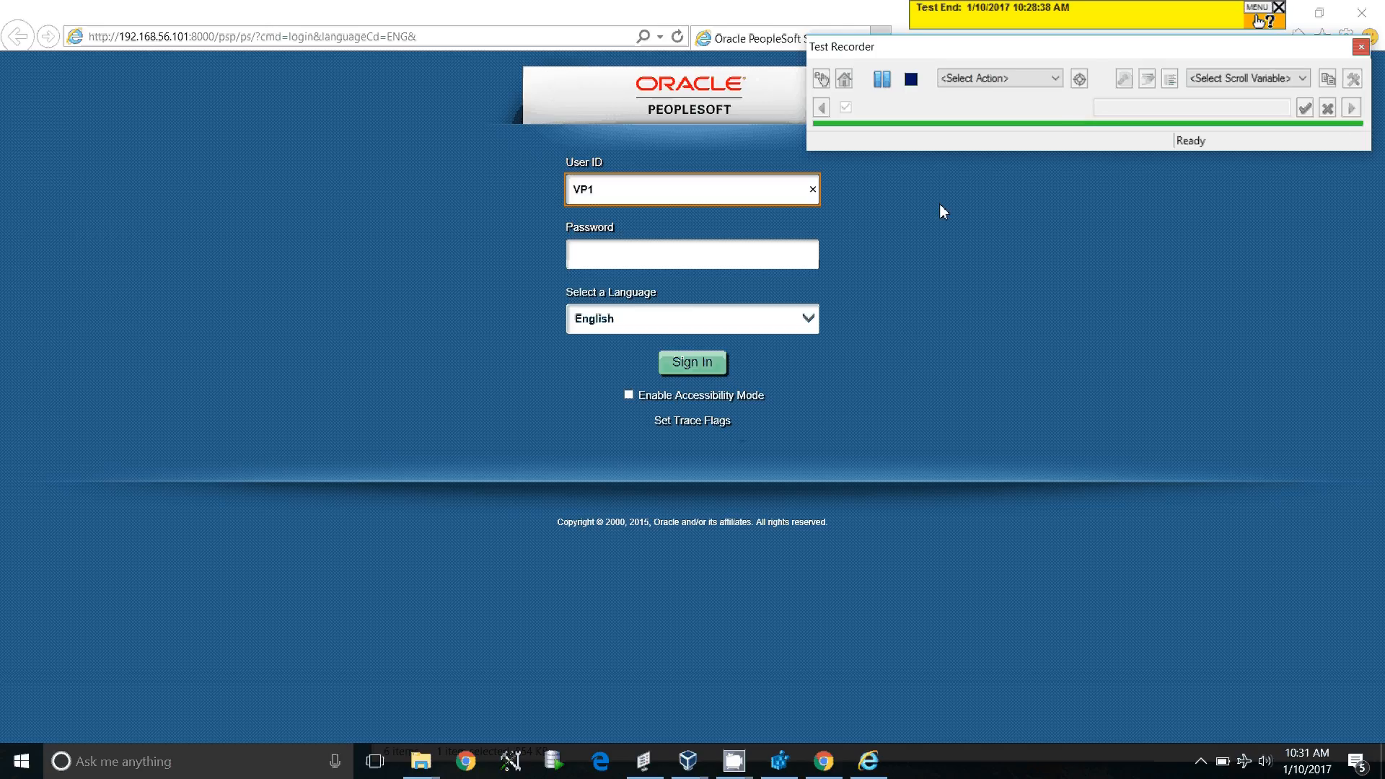
Sign in to PeopleSoft with the user ID and the account password
double_click(634, 189)
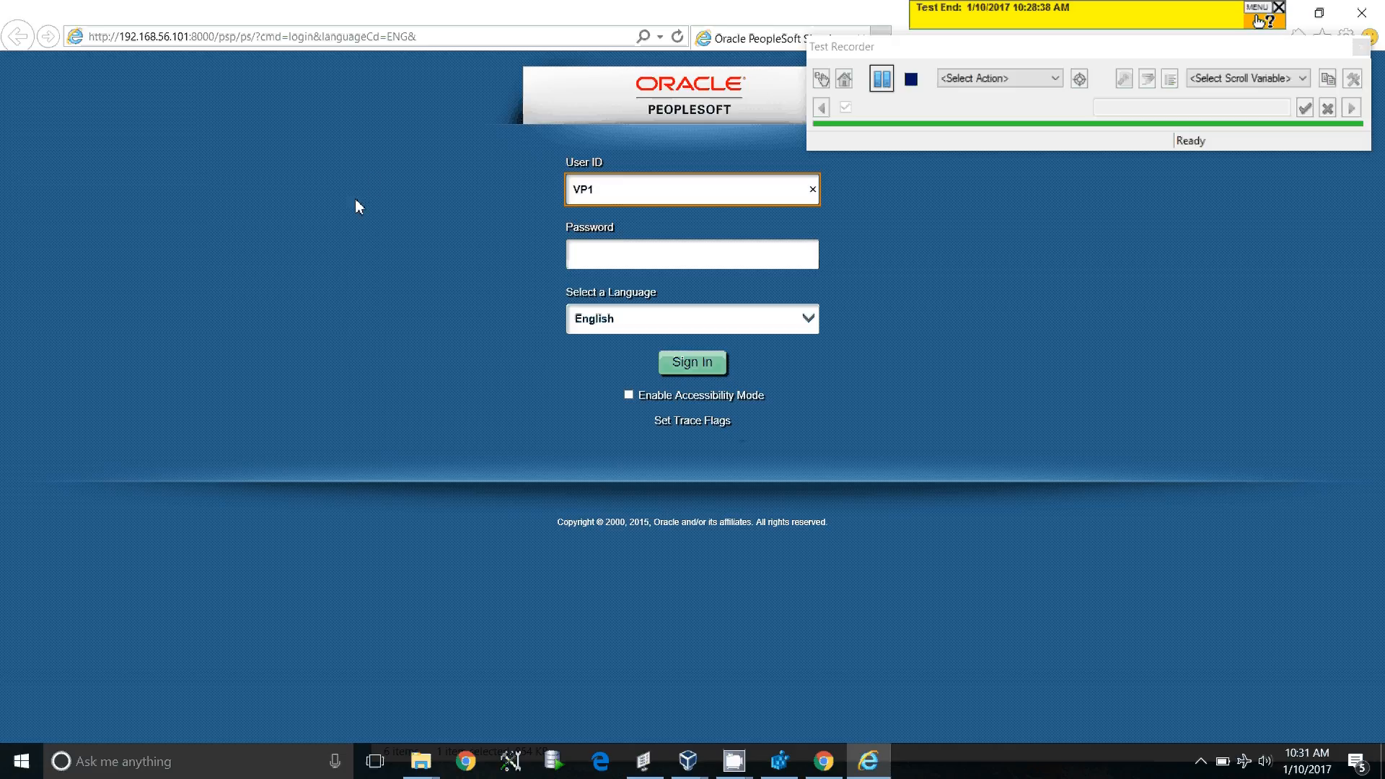
click(617, 261)
text(VP1)
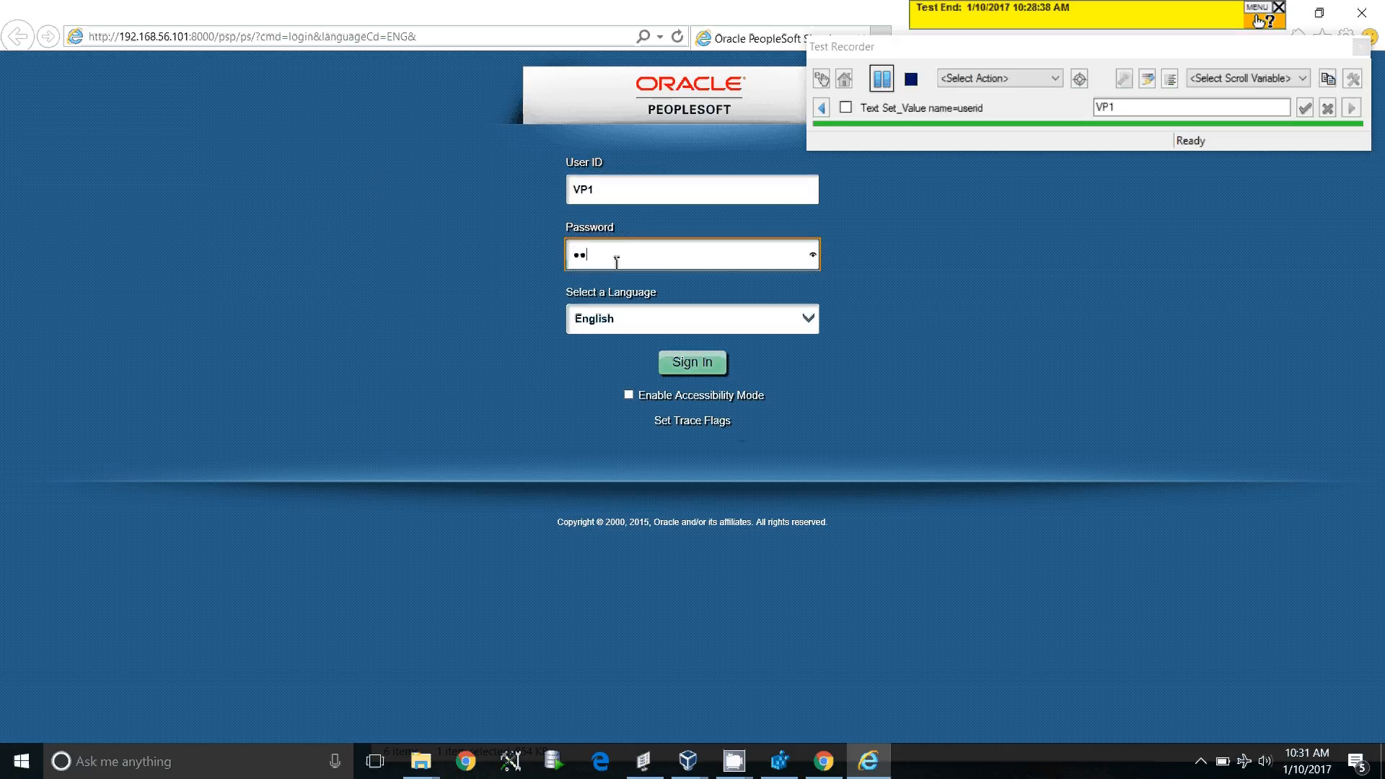
click(493, 267)
click(658, 361)
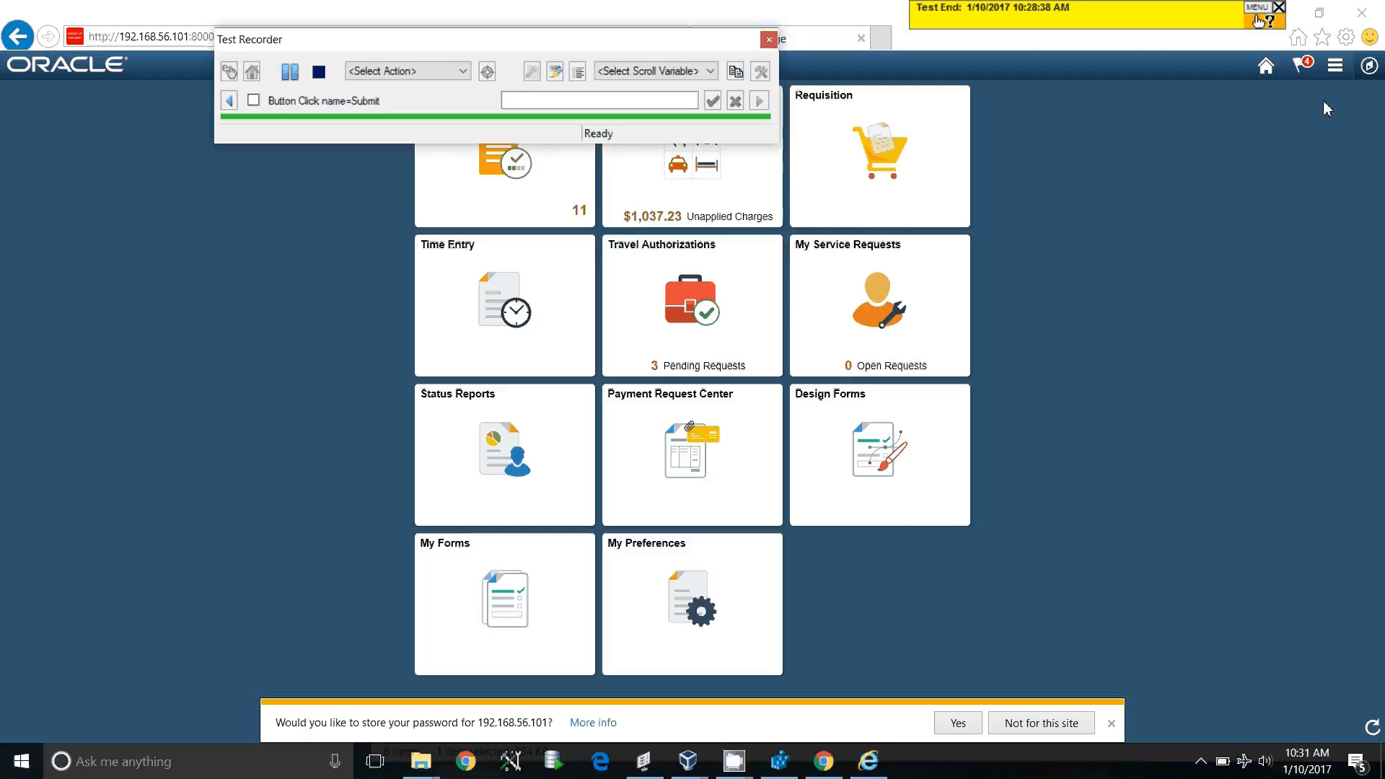
Navigate Navigator > eProcurement > Requisition and open the Special Requests form
click(1368, 67)
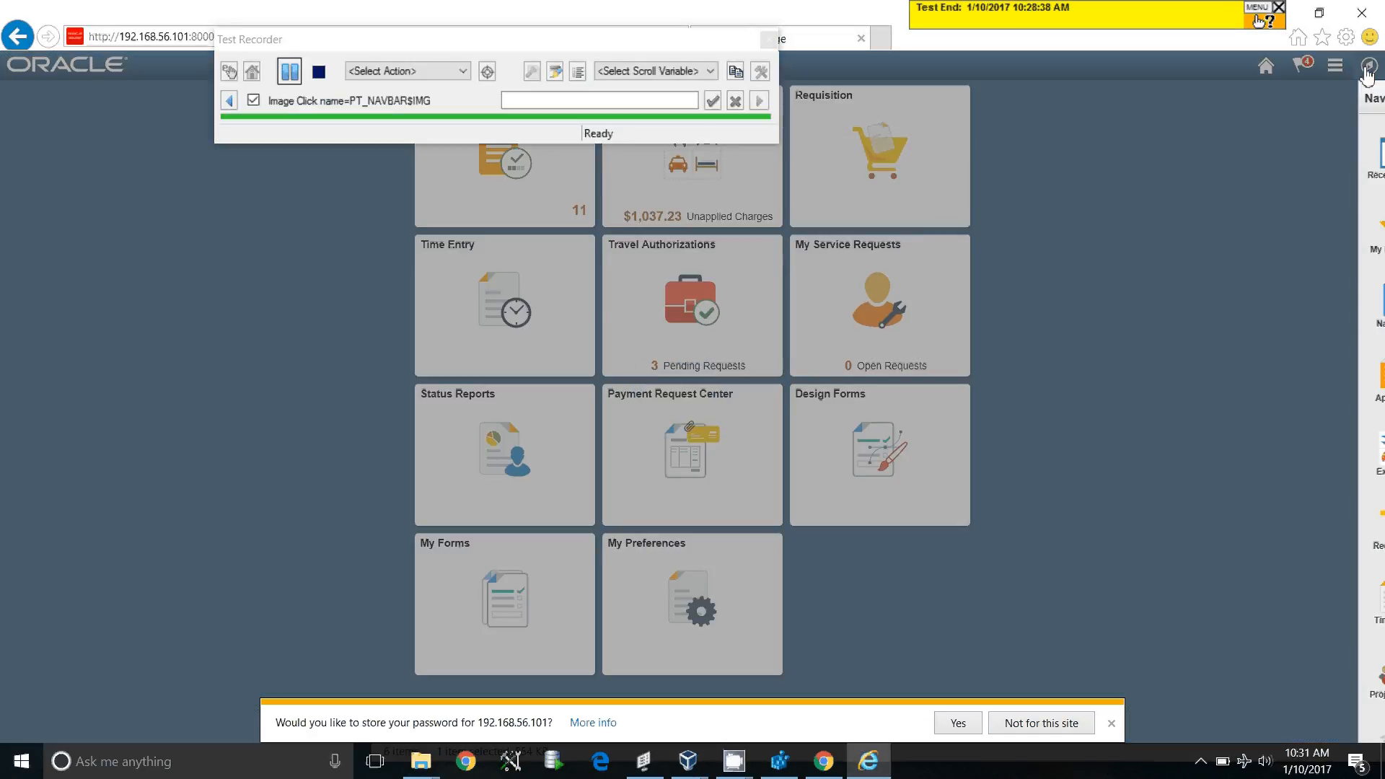
click(1353, 307)
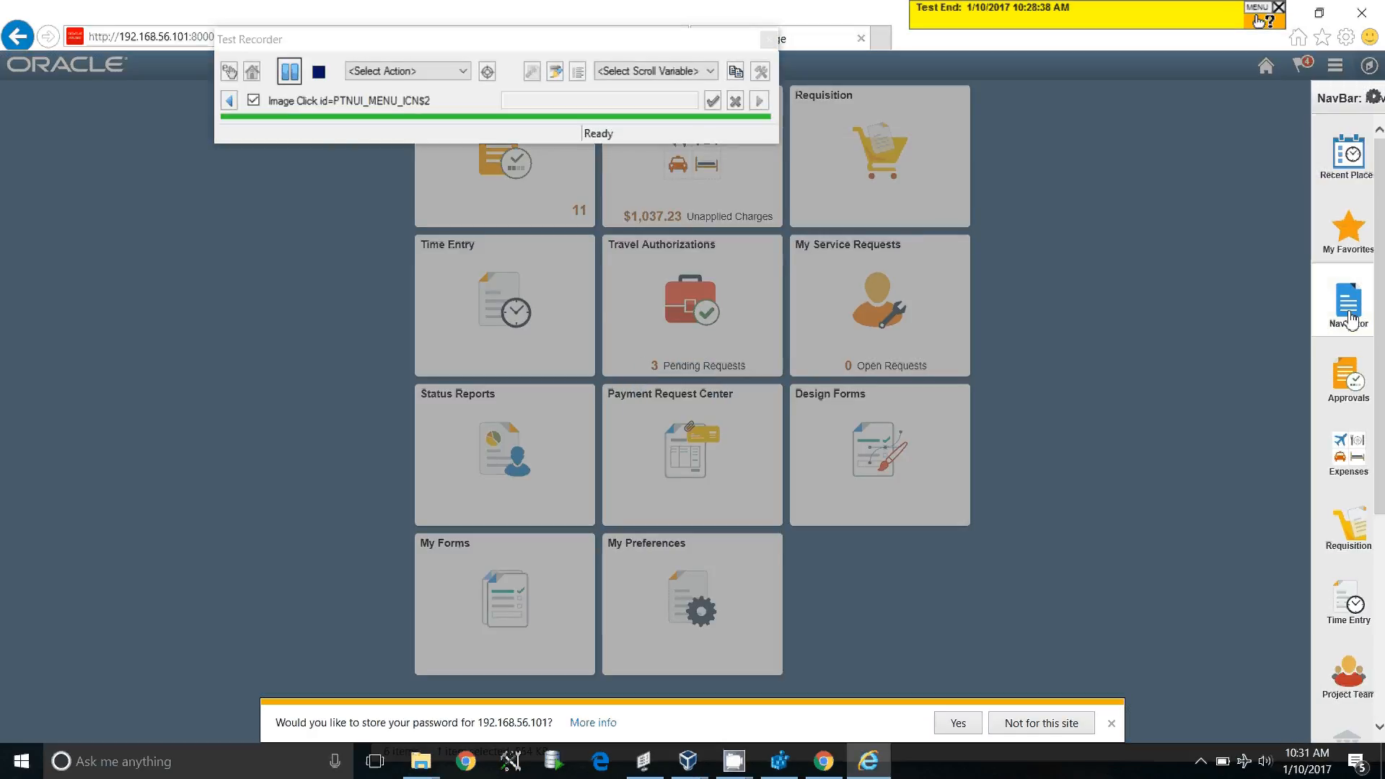
scroll(1298, 634, down, 3)
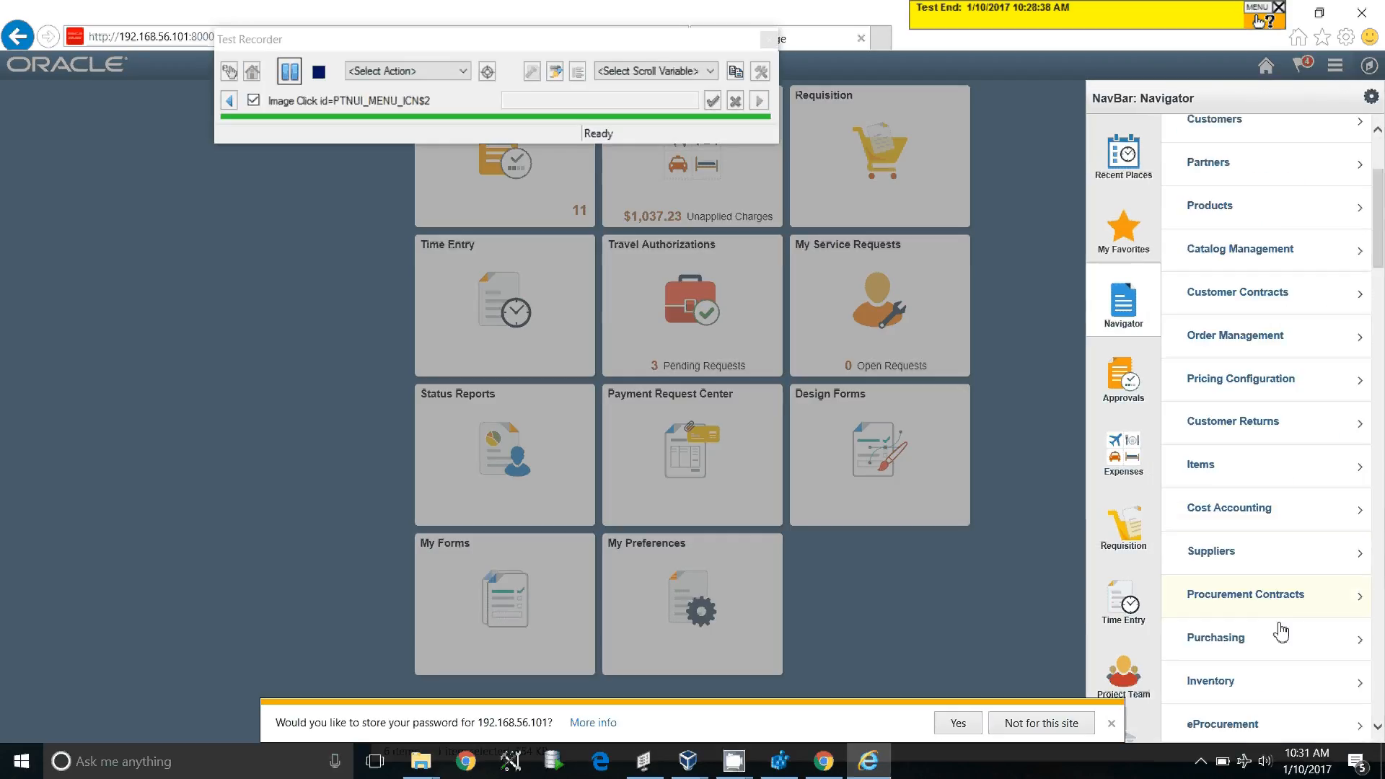
click(1262, 725)
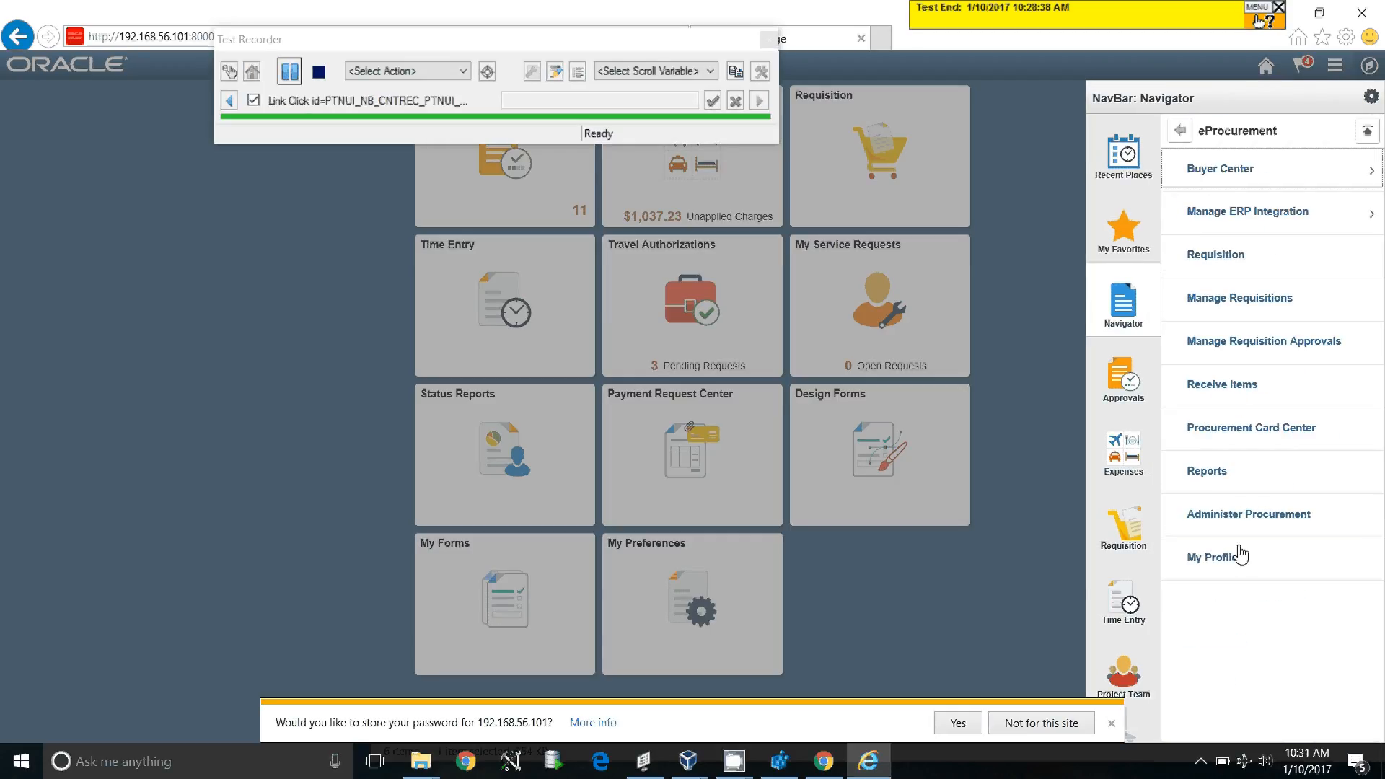
click(1219, 255)
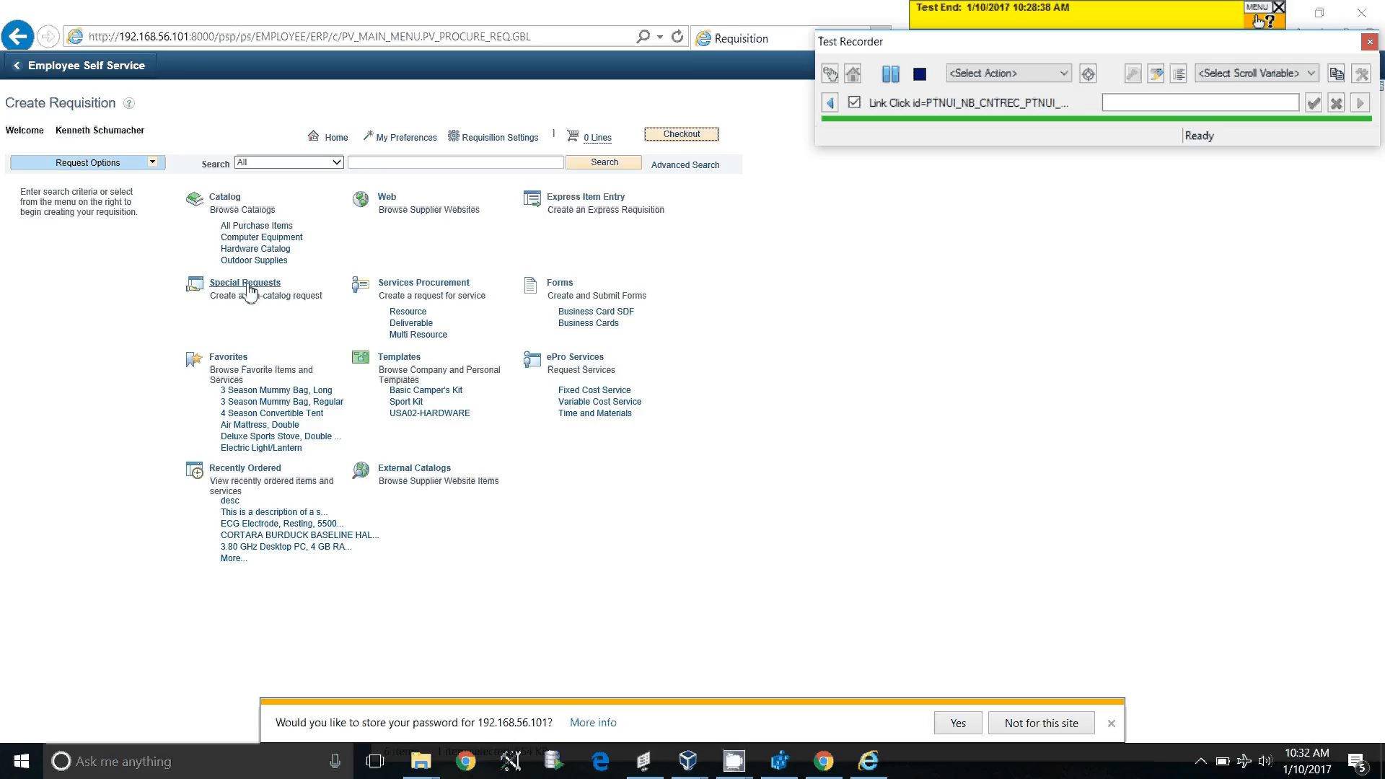
click(249, 287)
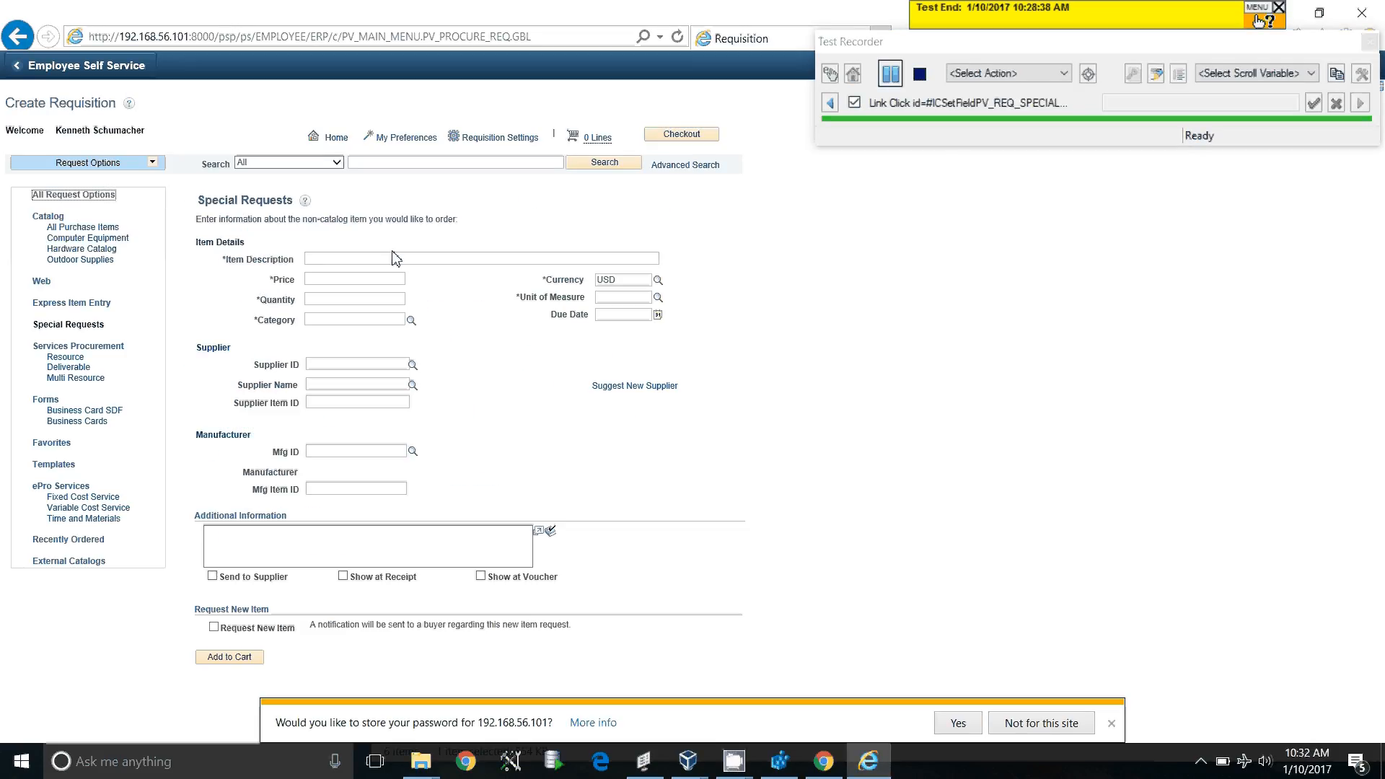
Enter item Desc, price 33.44, unit ea, quantity 4, category CYCLING, and add it to the cart
click(405, 260)
text(Desc)
click(385, 282)
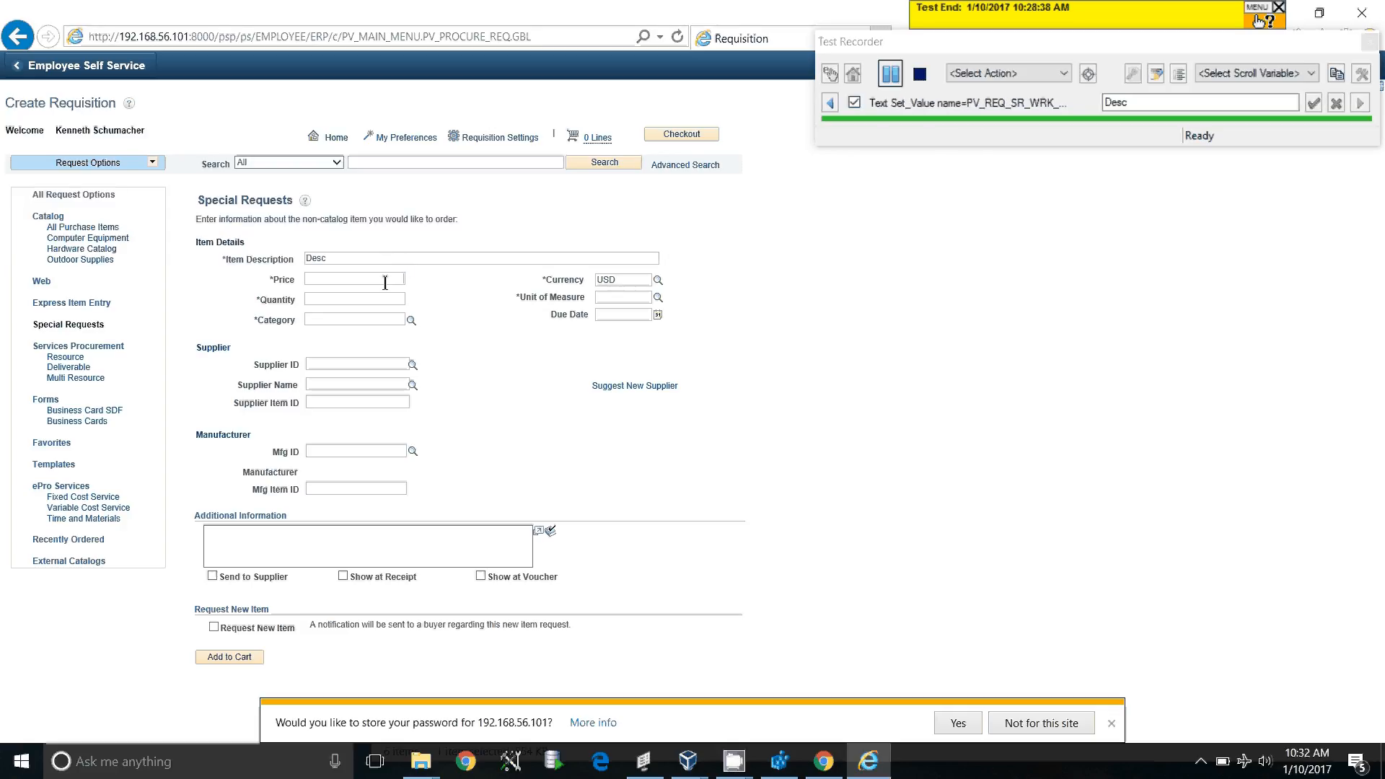
text(33.44)
click(632, 298)
text(ea)
click(360, 298)
text(4)
click(346, 320)
text(CYCLING)
key(Tab)
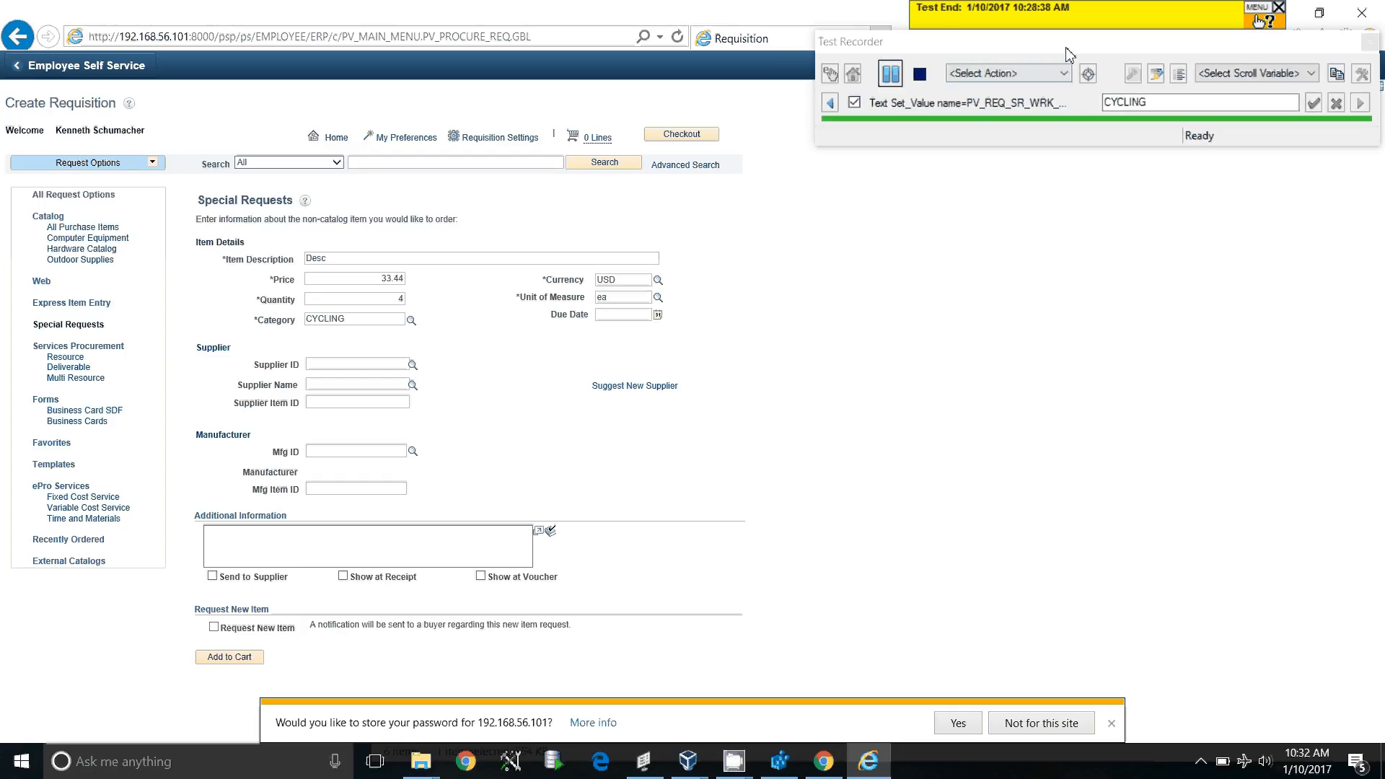
drag(1066, 43, 1010, 171)
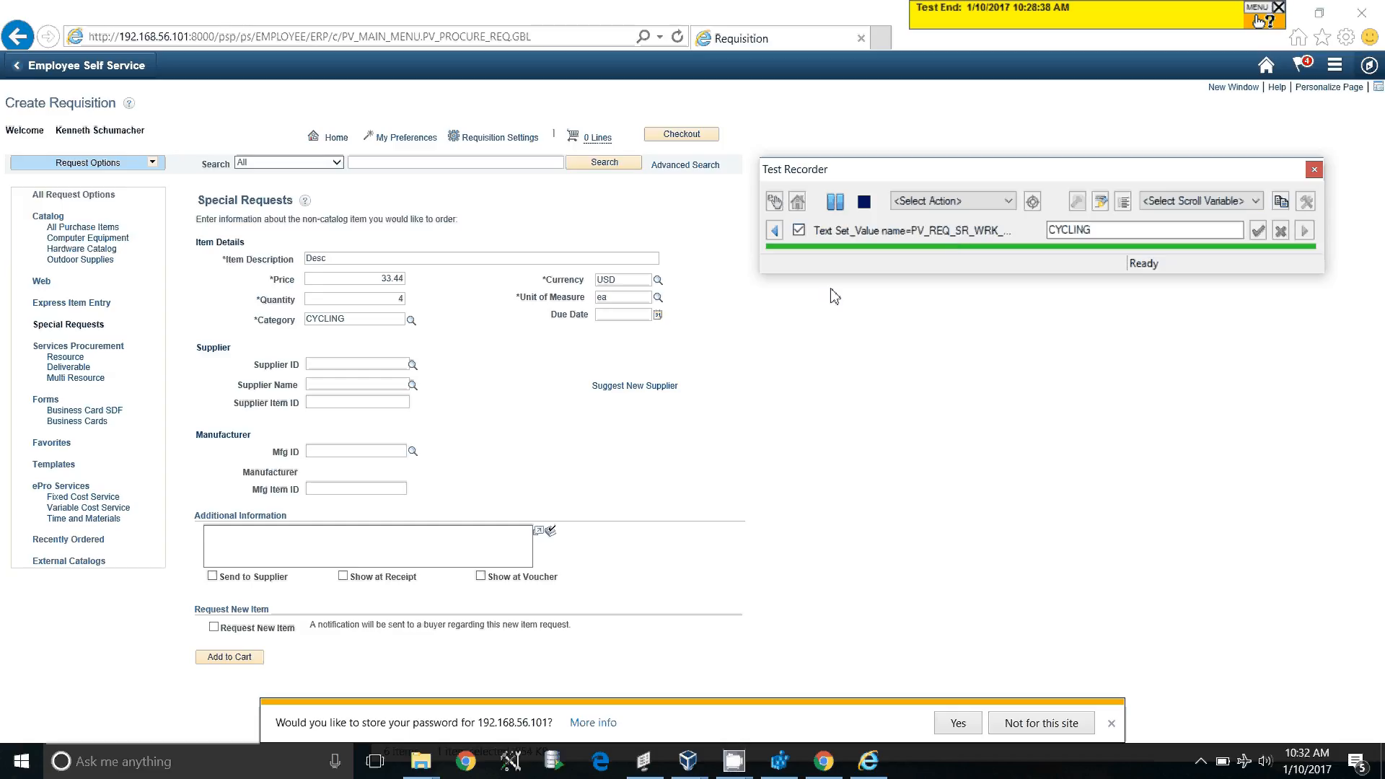
click(240, 659)
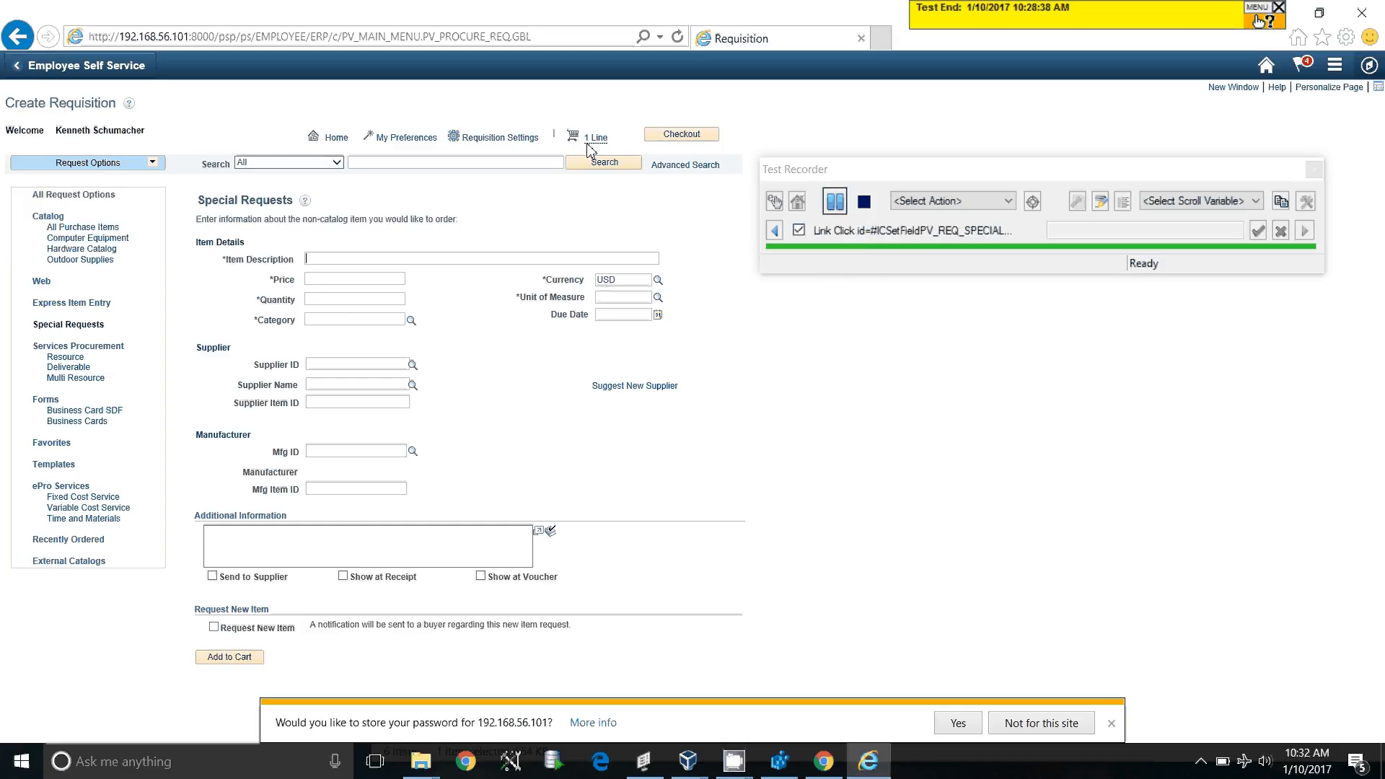
Check out the cart and Save & submit the requisition from the review page
click(694, 140)
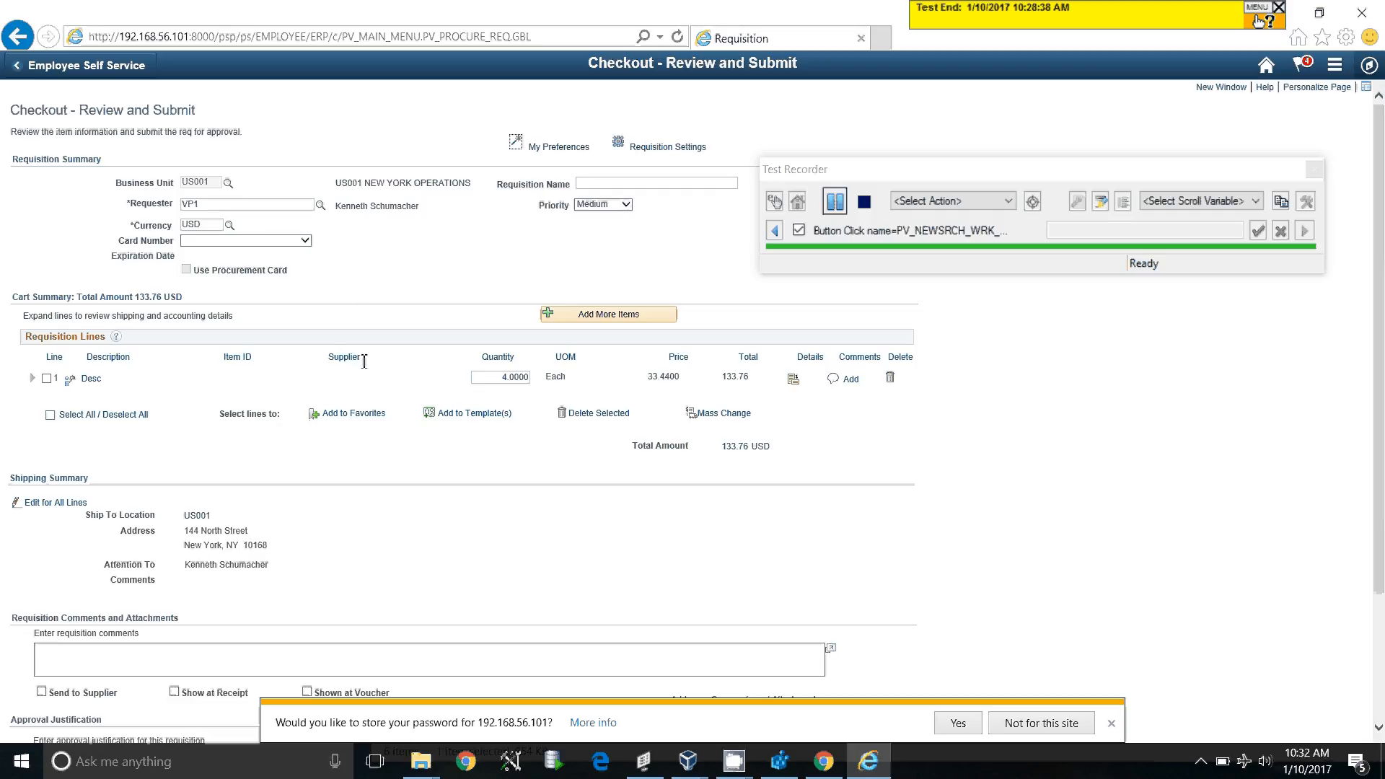
scroll(364, 361, down, 2)
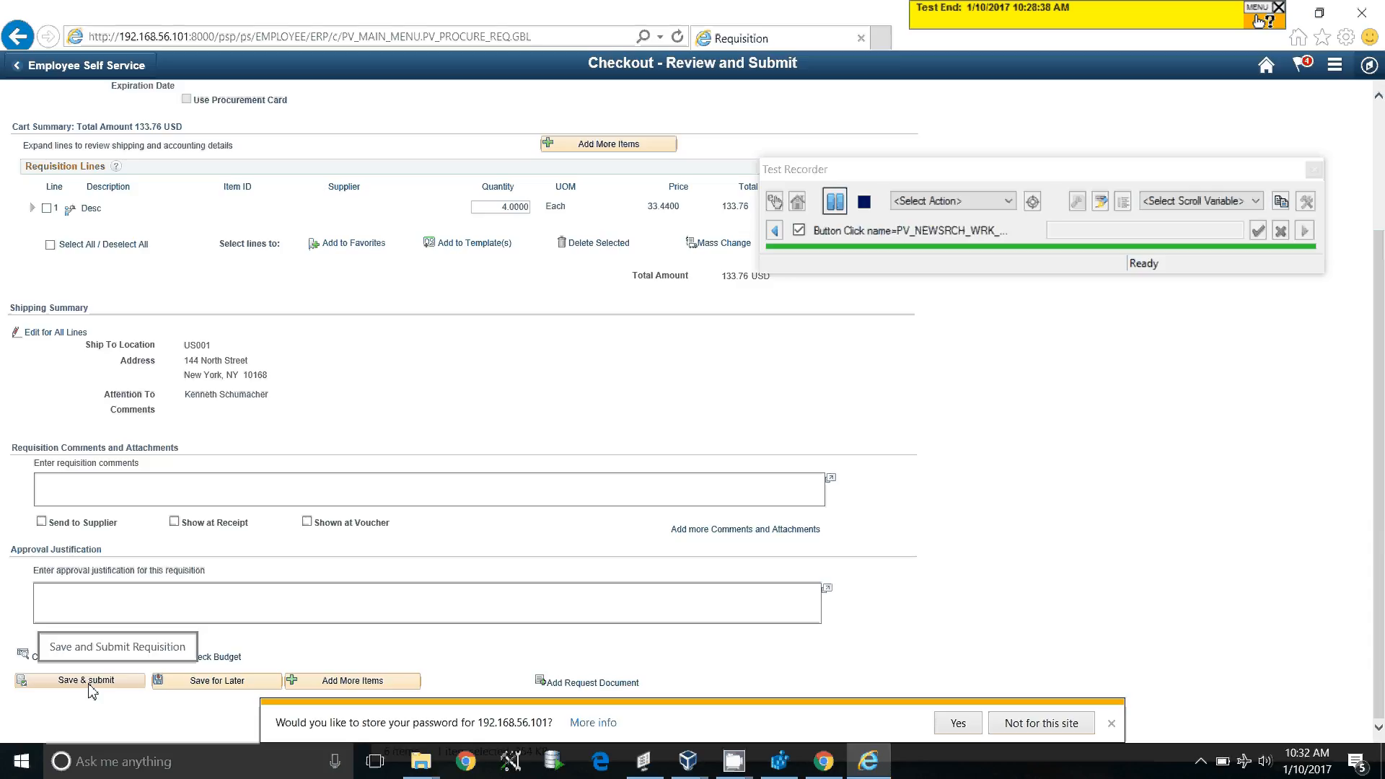
click(91, 681)
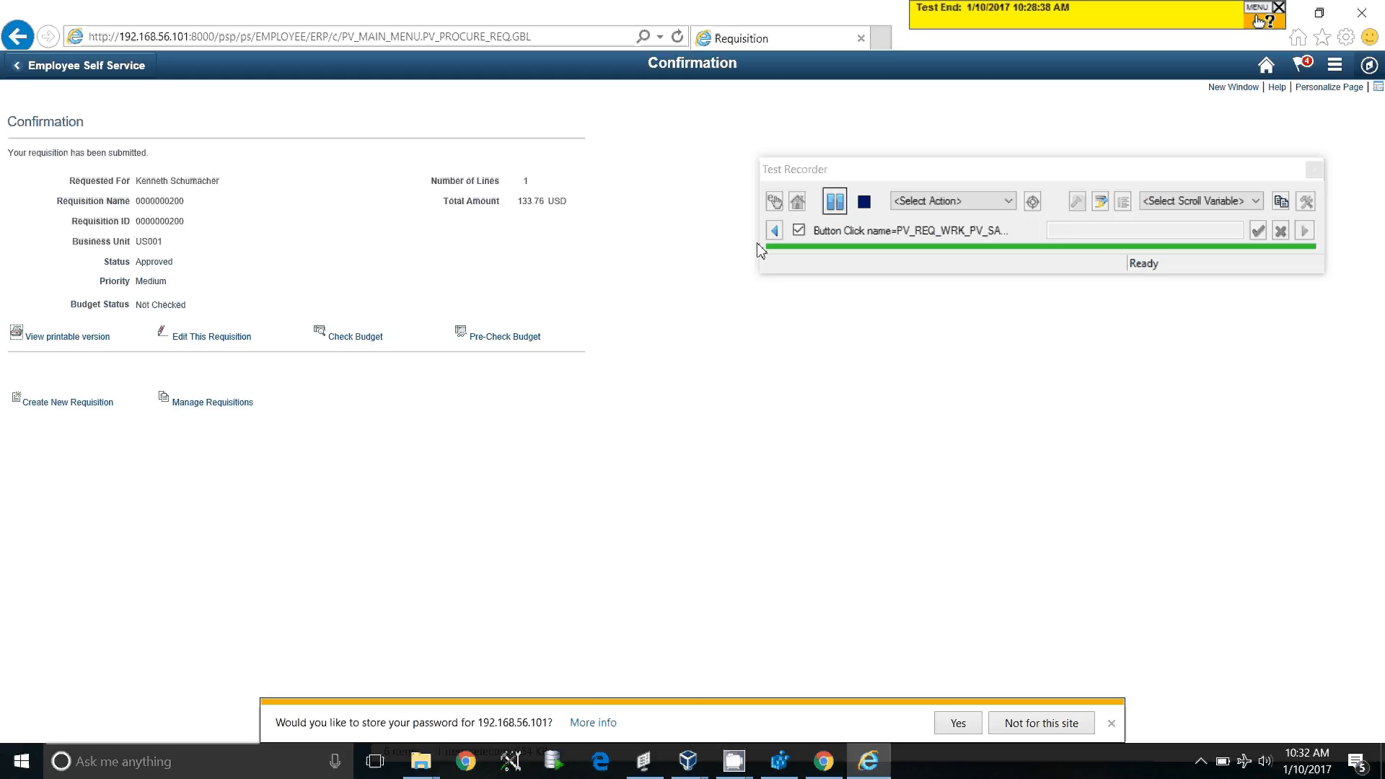
Choose the Get Property recorder action and target the Total Amount value 133.76
click(1011, 205)
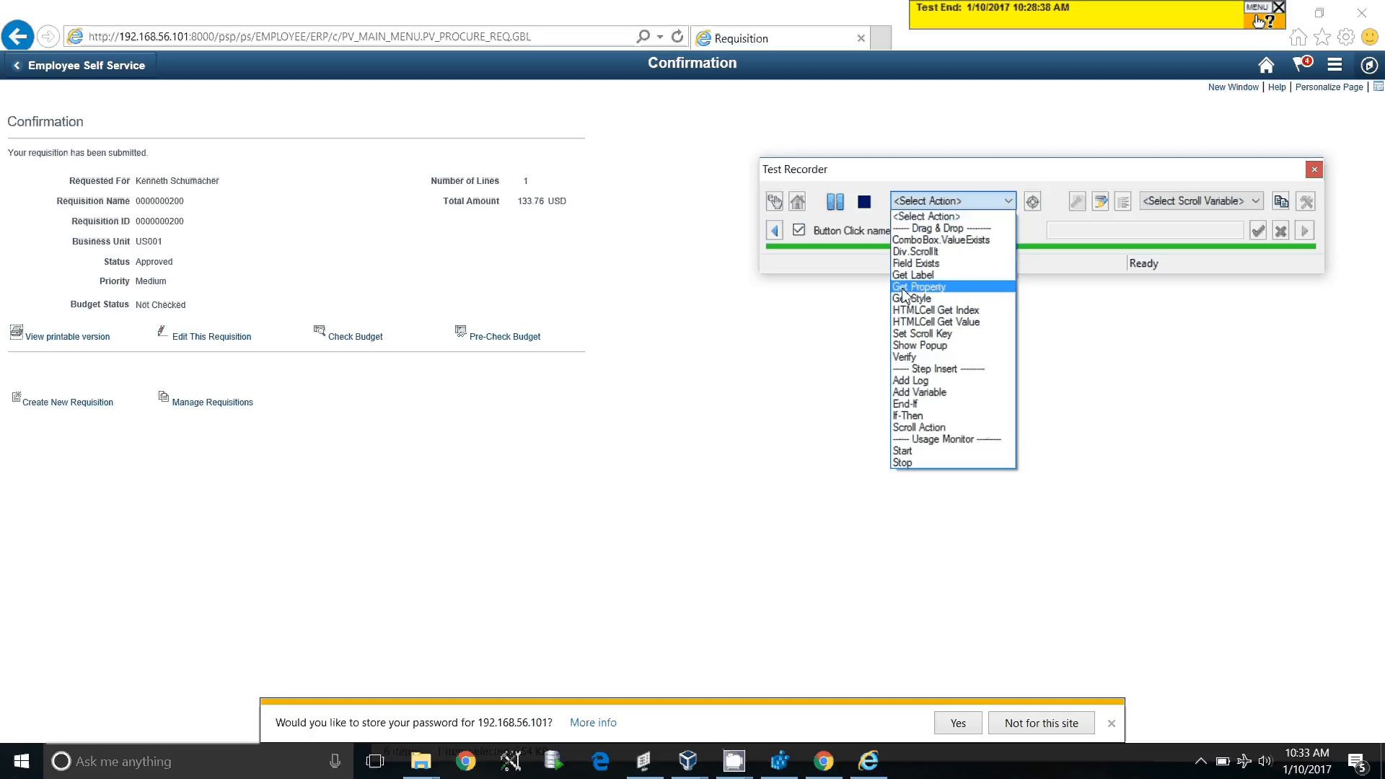
click(989, 202)
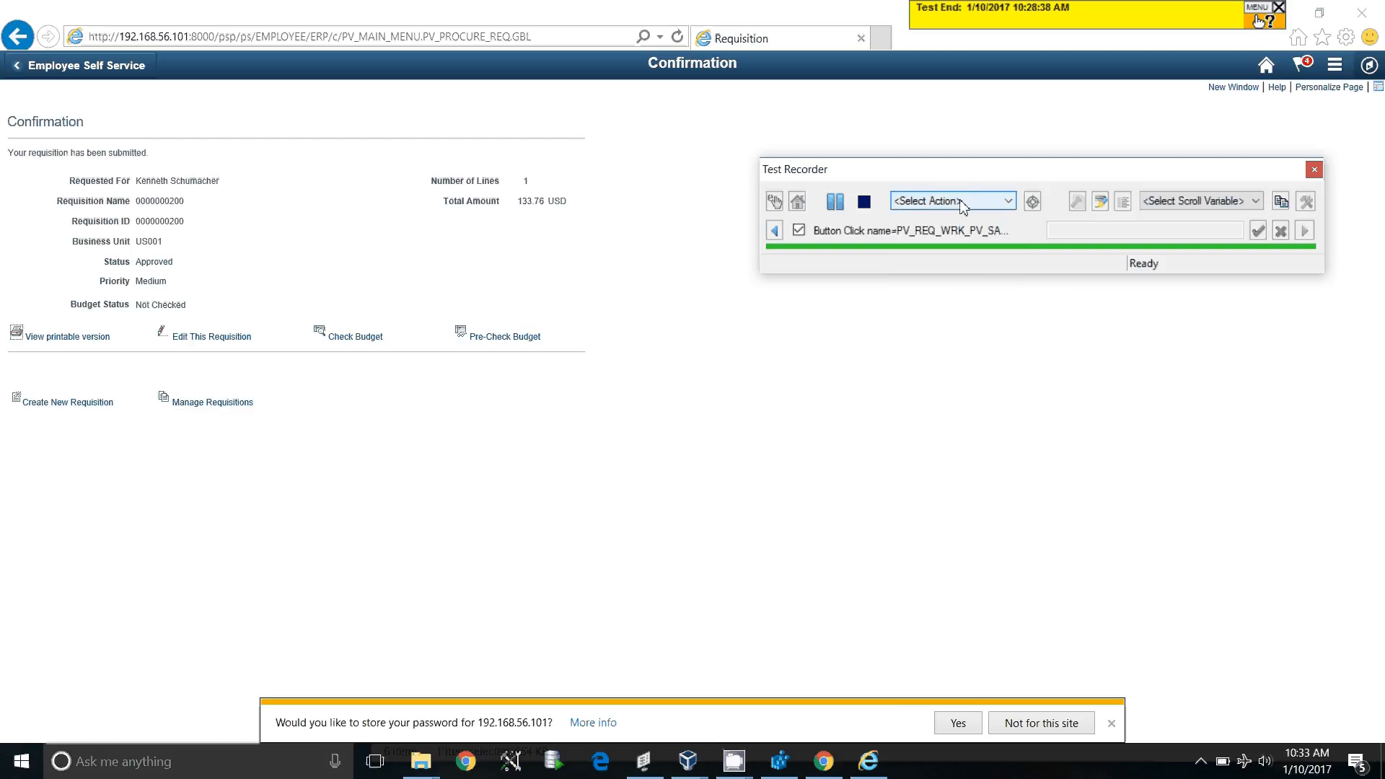
click(992, 205)
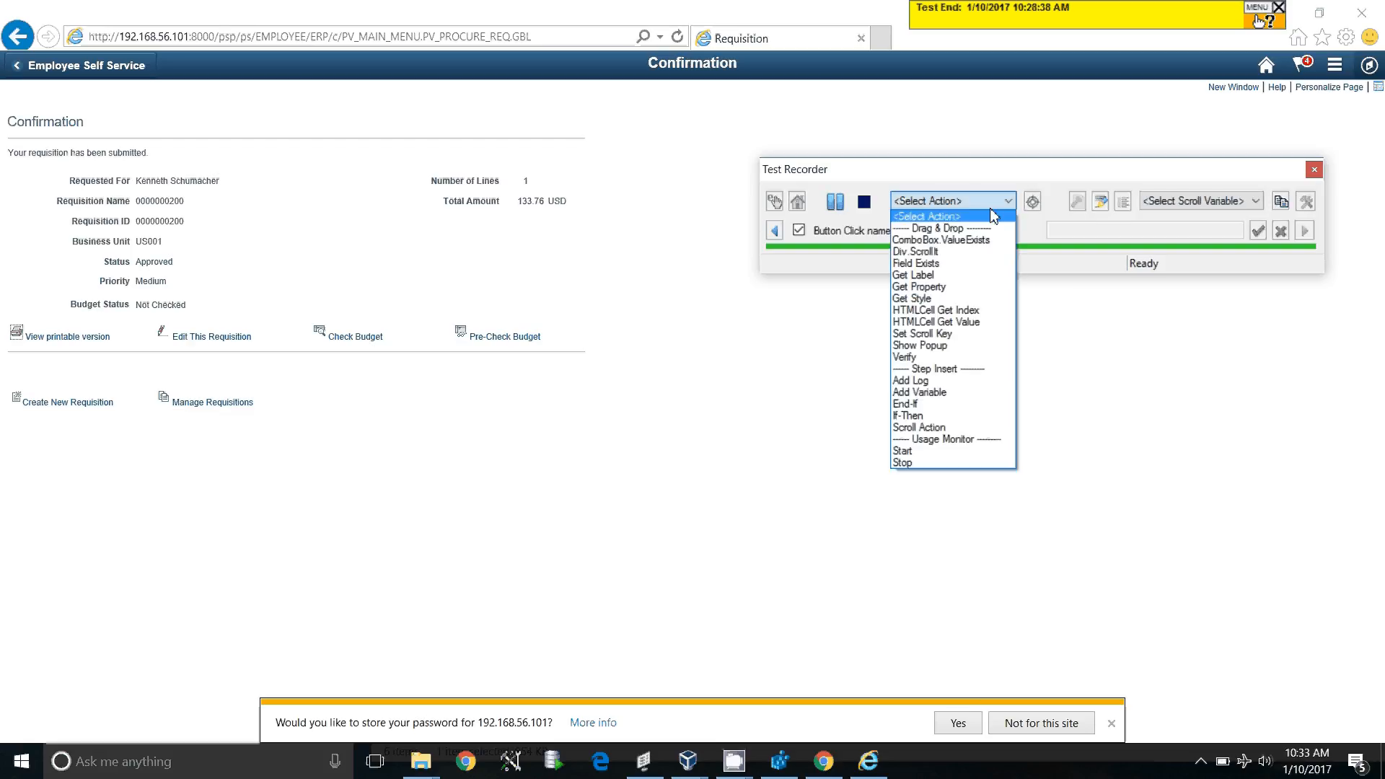
click(908, 289)
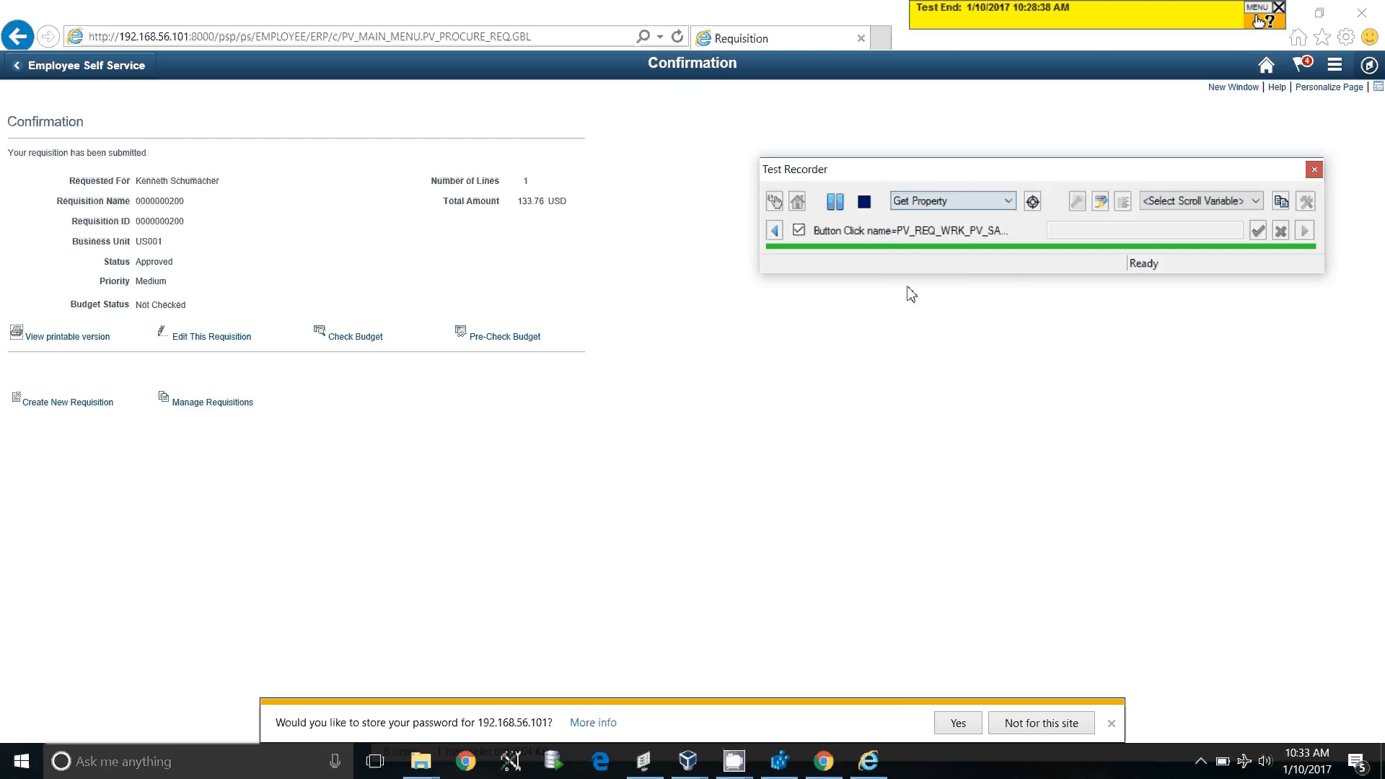
click(1036, 208)
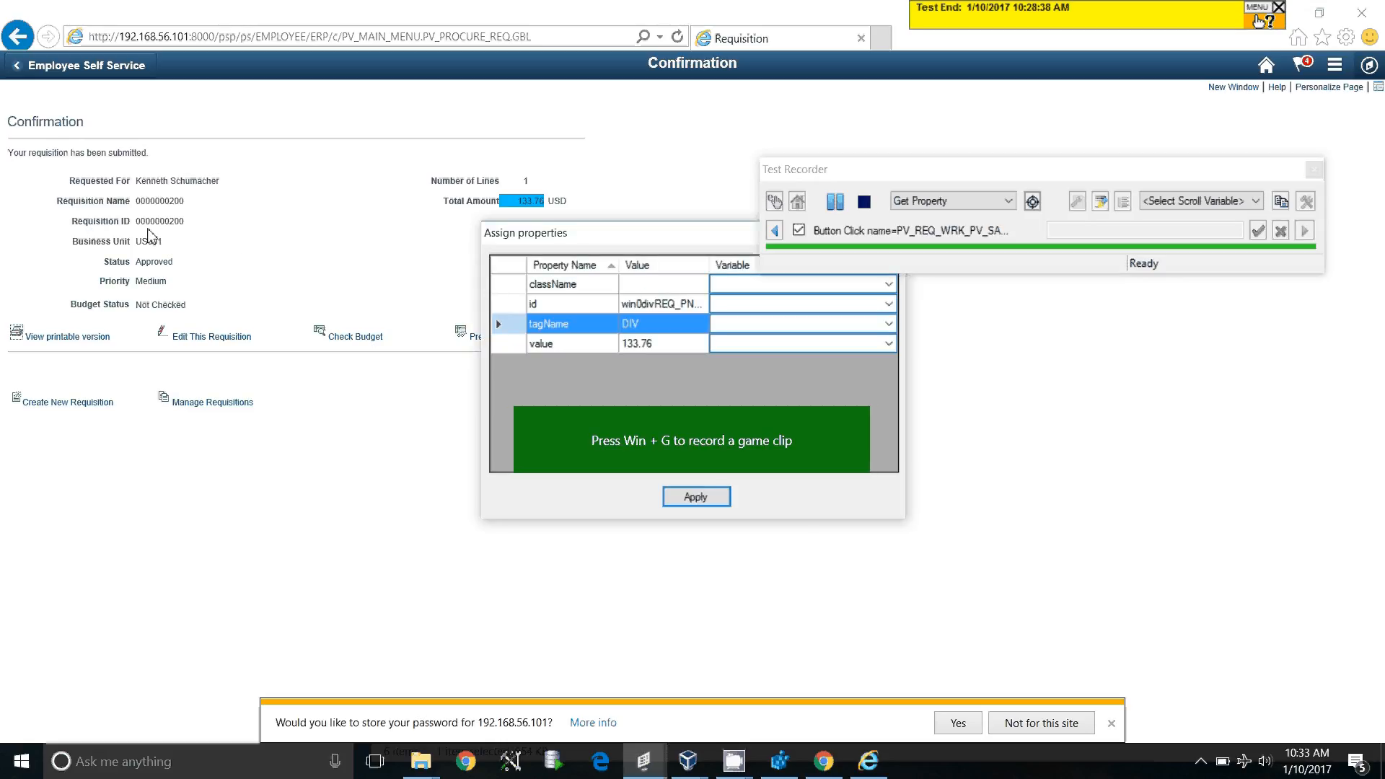
Dismiss the Total Amount properties and capture the Requisition ID value's properties instead
click(1033, 204)
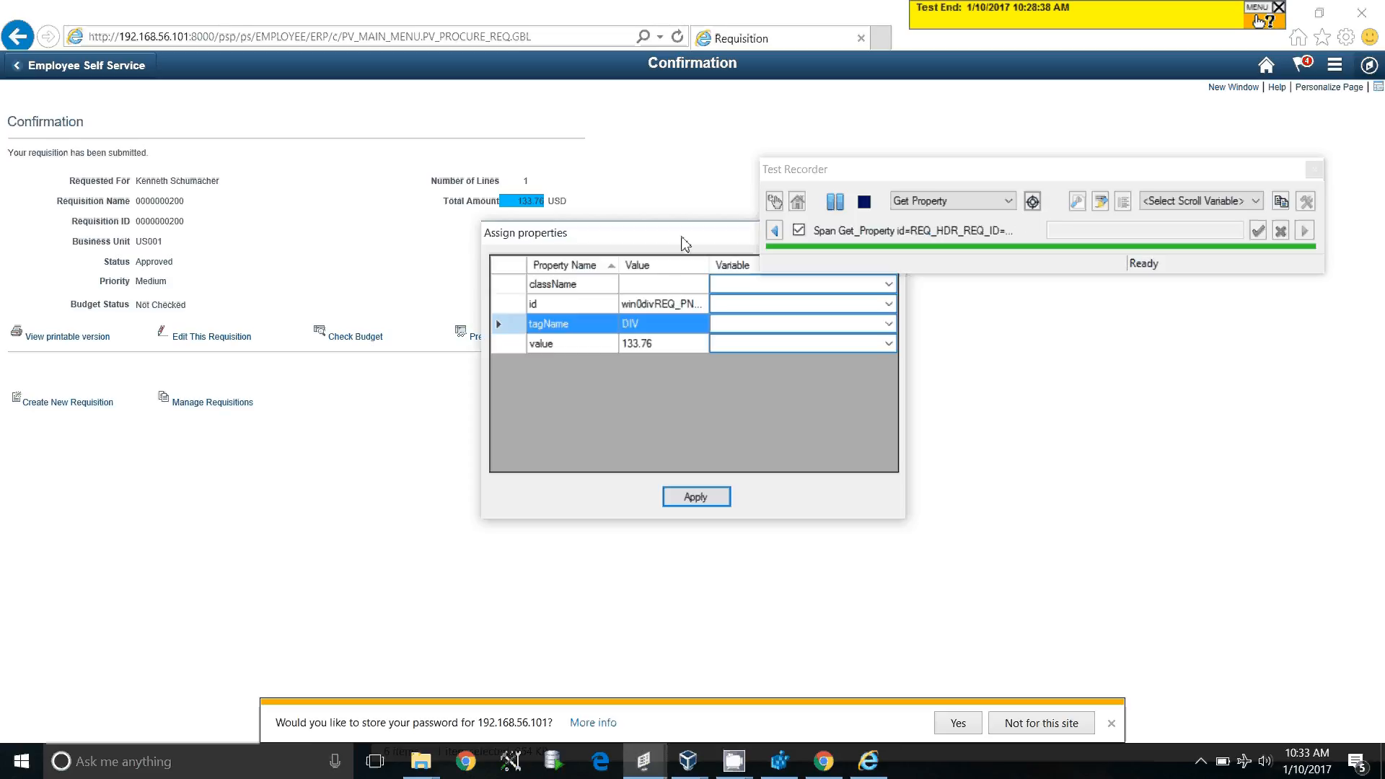
drag(682, 237, 664, 358)
click(878, 354)
click(1033, 203)
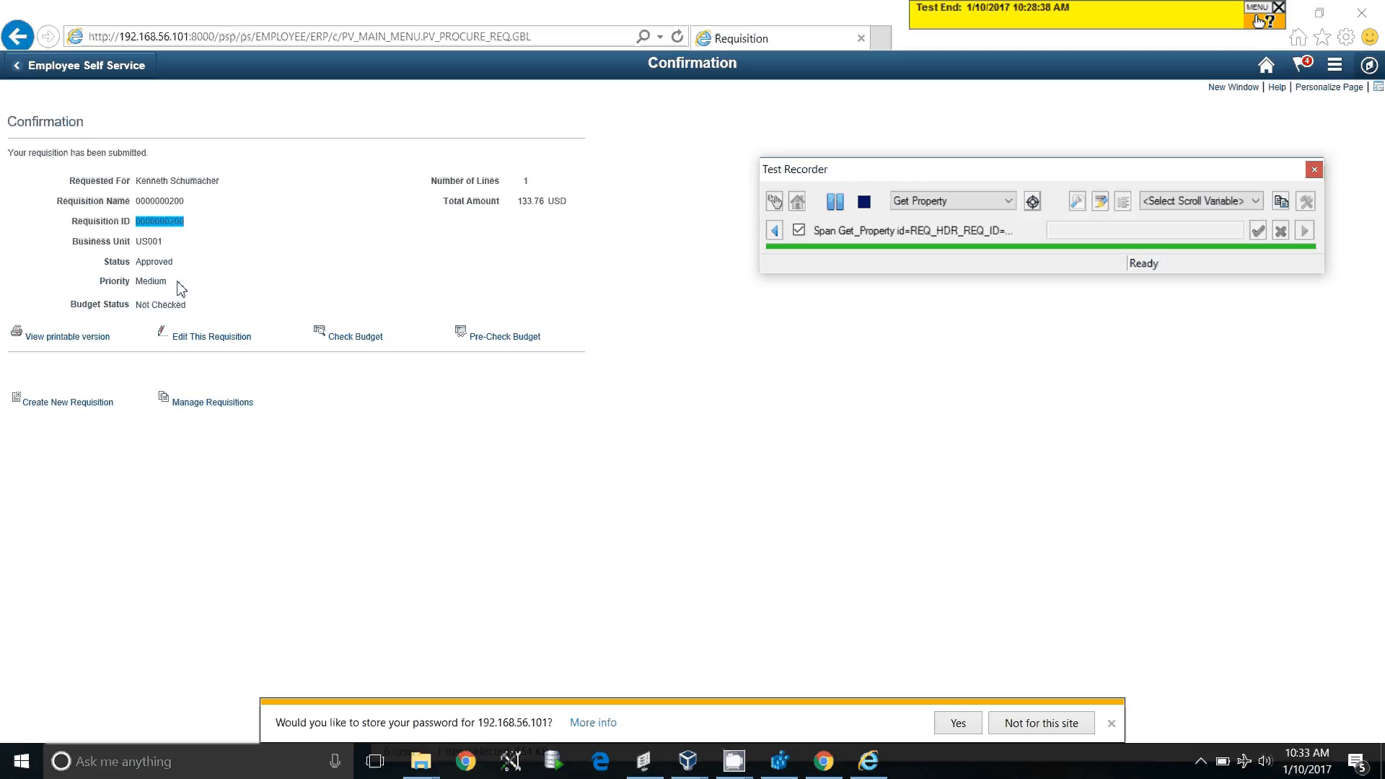
click(177, 281)
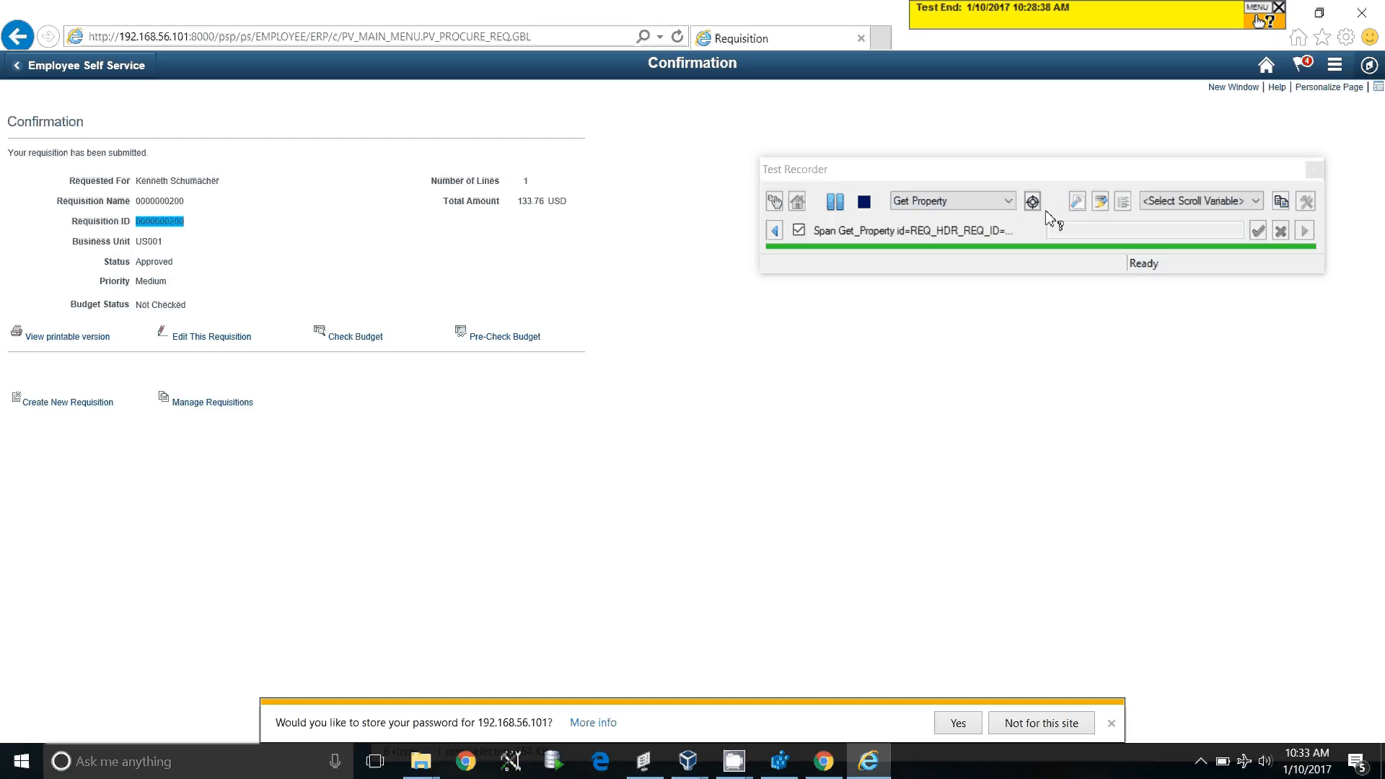
drag(1055, 173, 998, 170)
drag(976, 199, 173, 275)
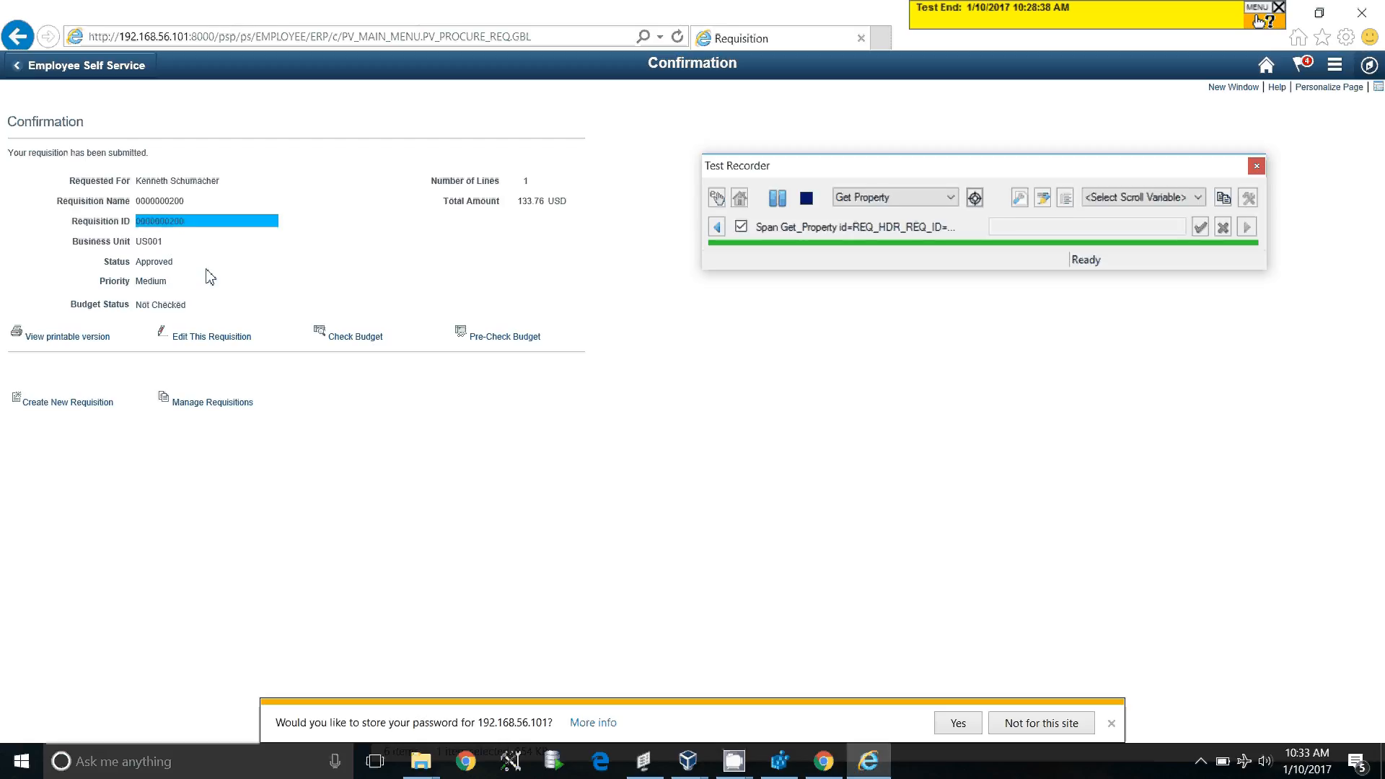
click(168, 244)
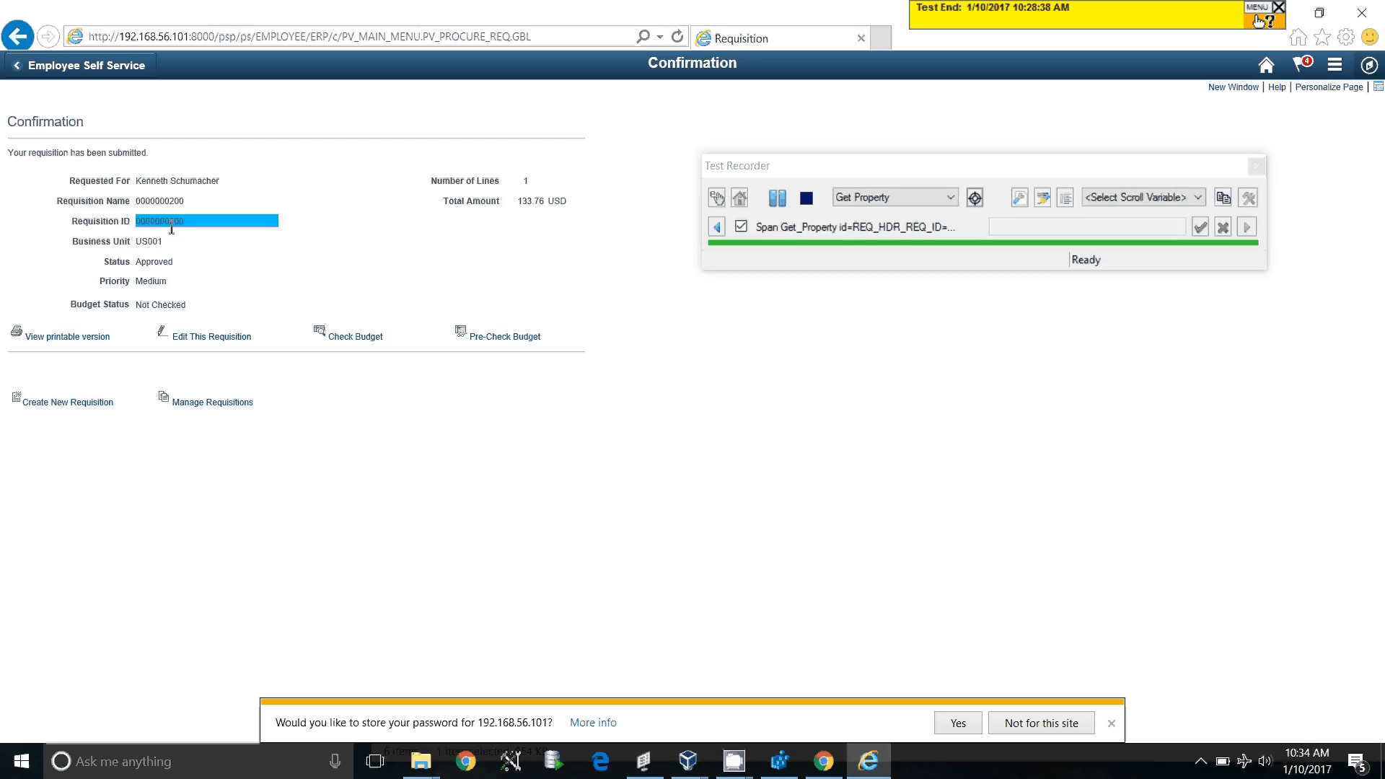
click(975, 197)
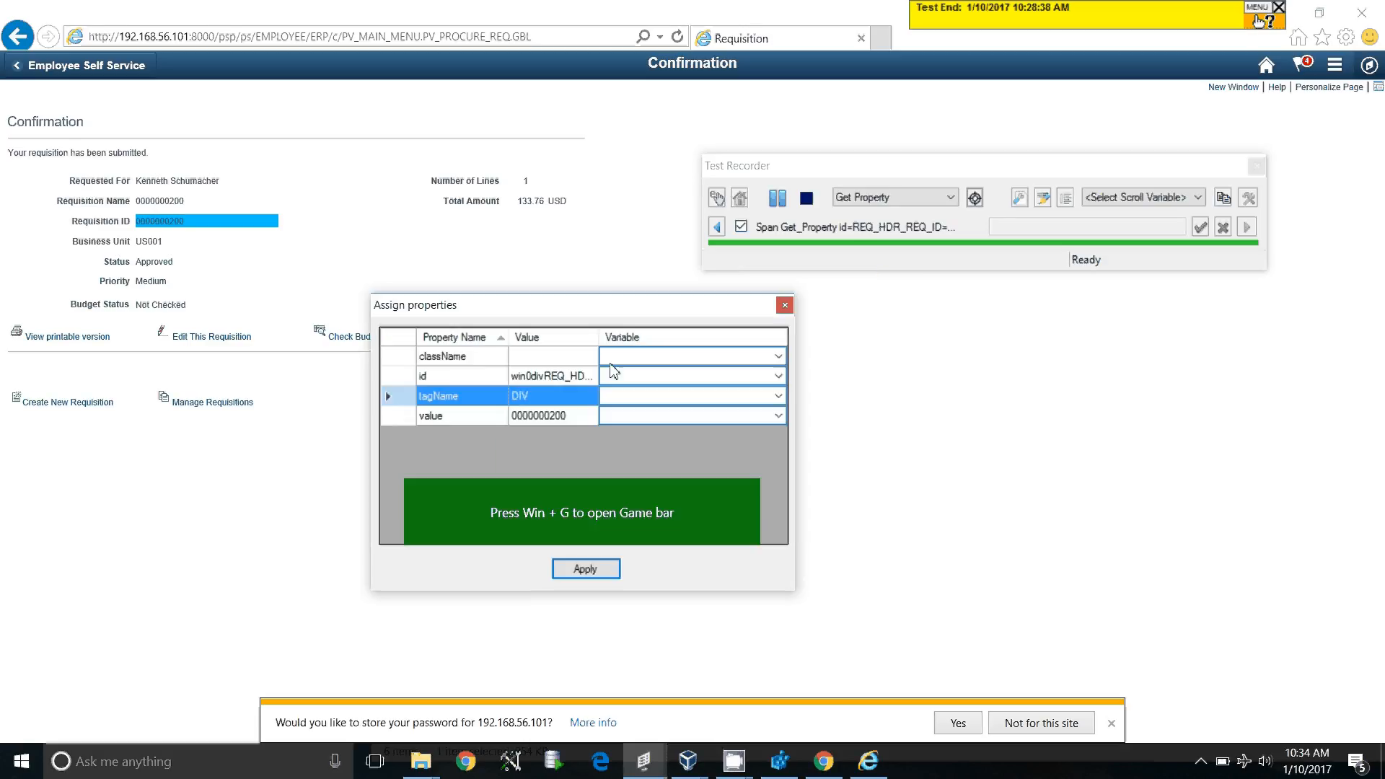
Store the Requisition ID value in variable &req_id, then shrink the browser window
click(625, 417)
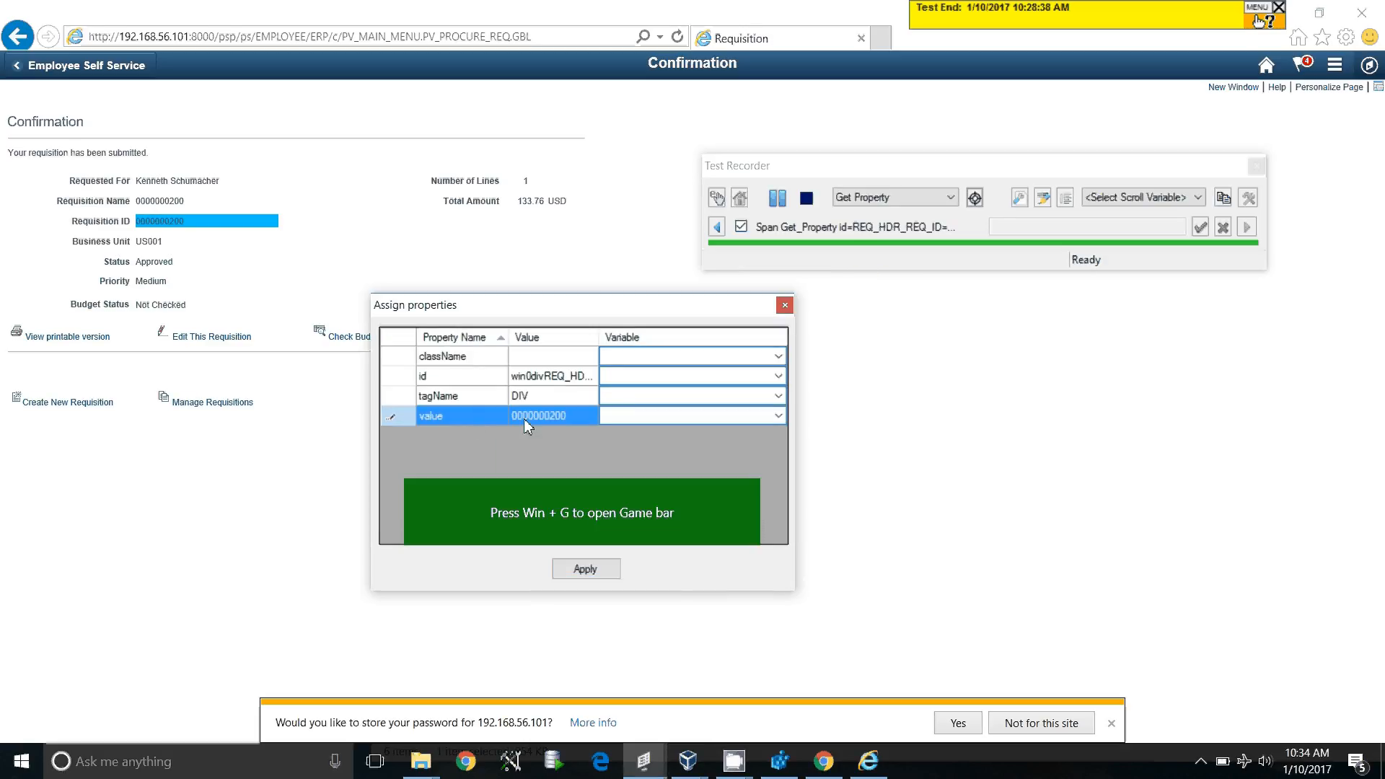
text(&)
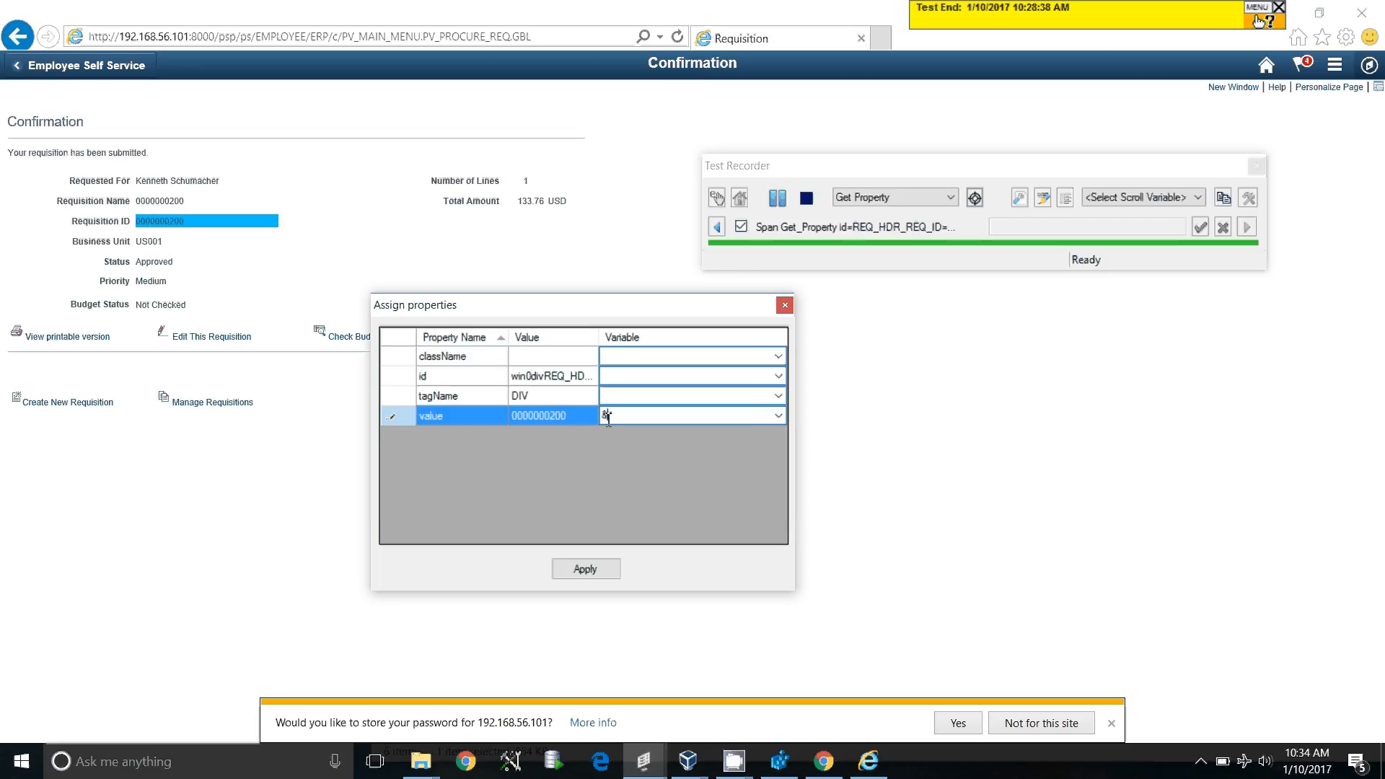
text(req_id)
click(598, 576)
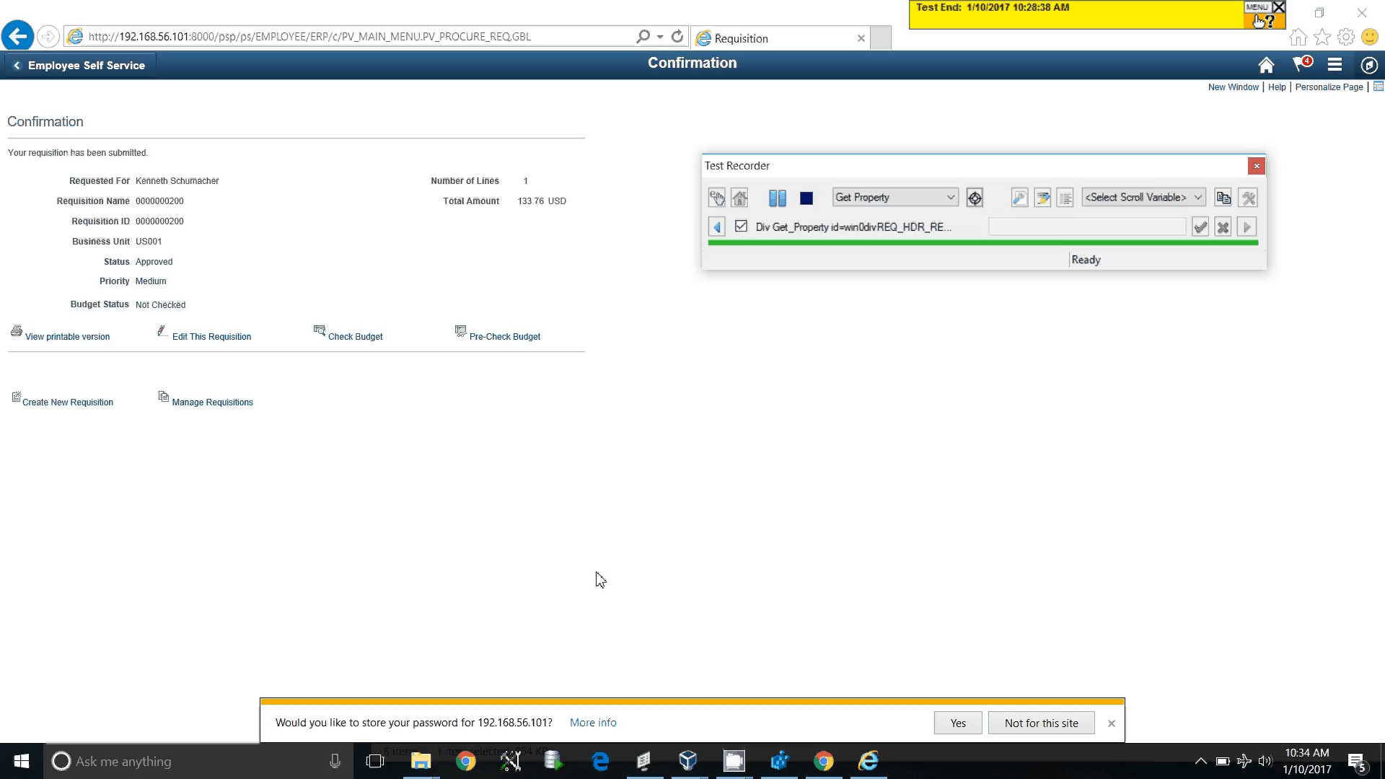
double_click(503, 9)
drag(683, 264, 1015, 343)
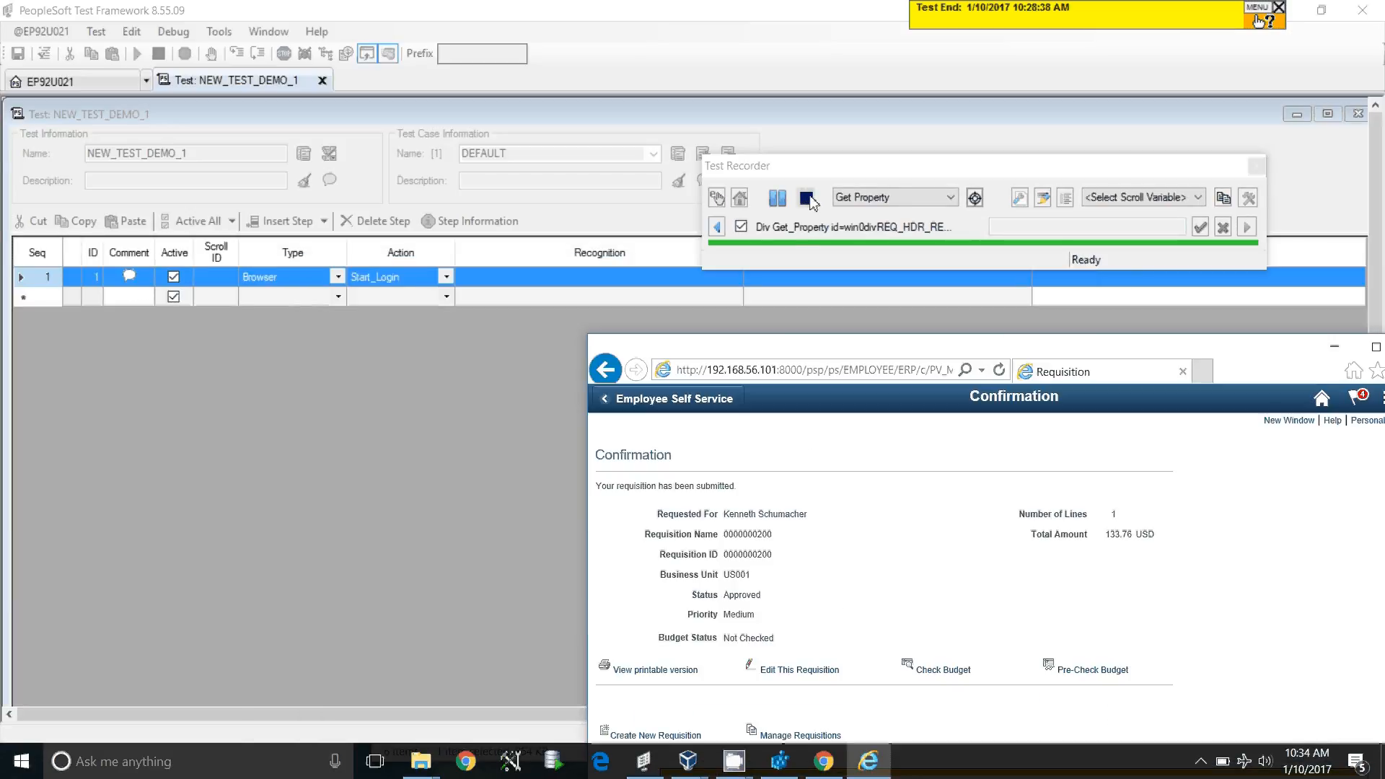
Stop recording, close the browser and Test Recorder, and review the 30 recorded steps
click(807, 200)
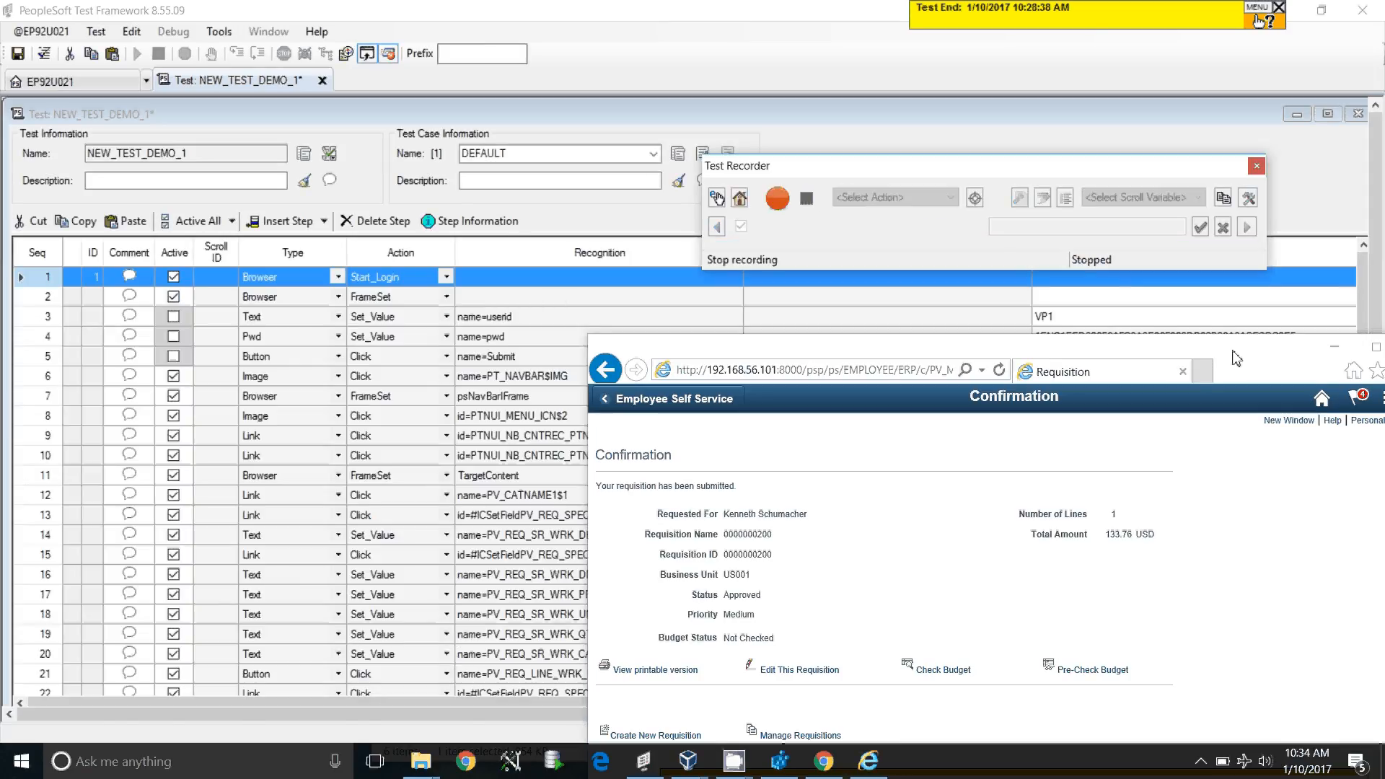
drag(1236, 358, 969, 329)
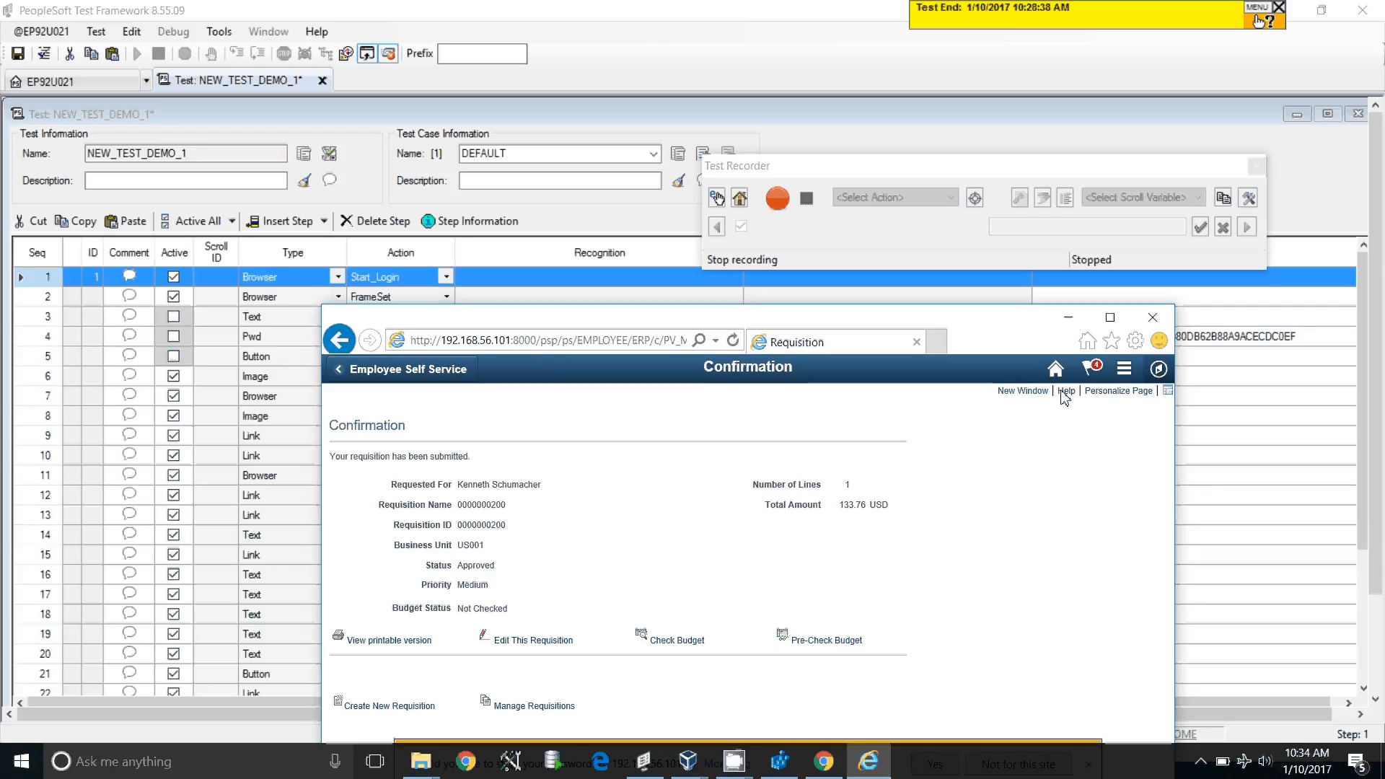
click(1152, 318)
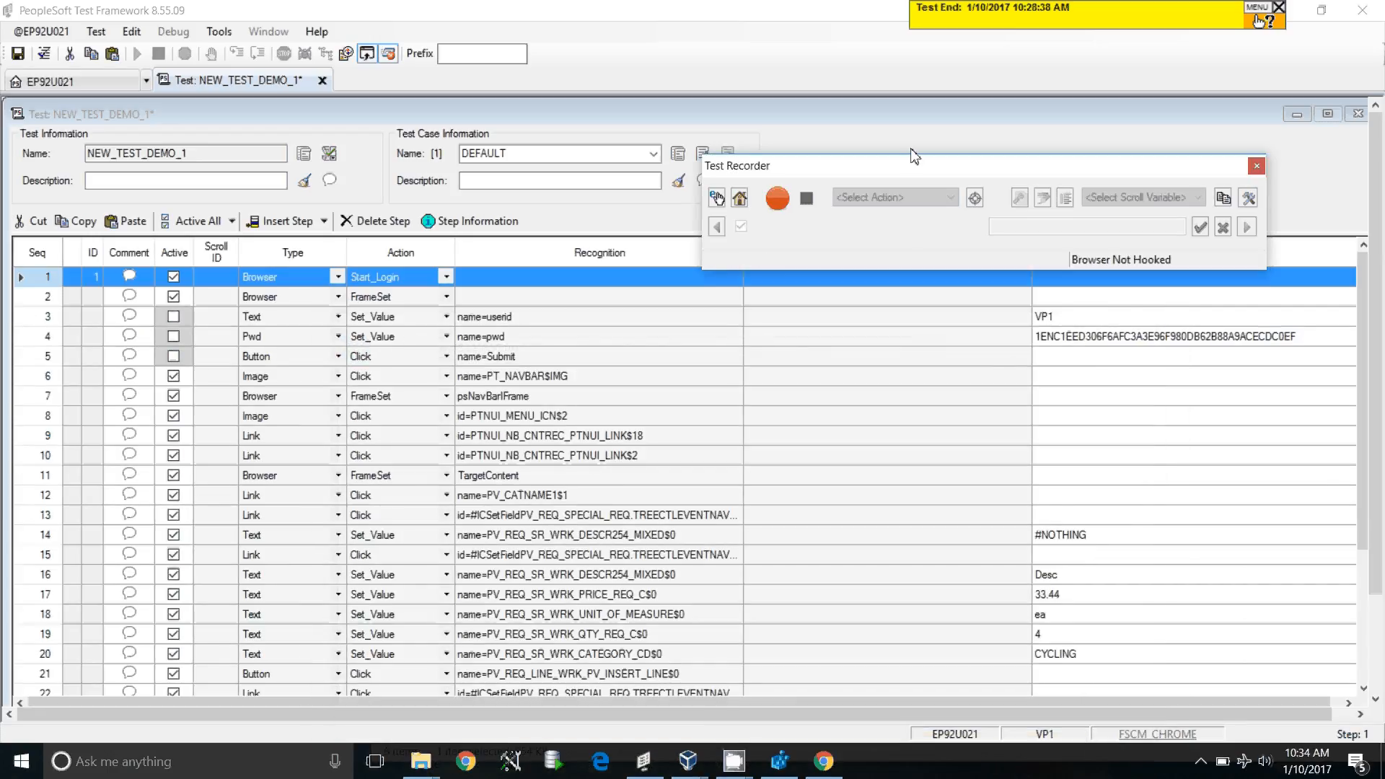
drag(914, 157, 924, 125)
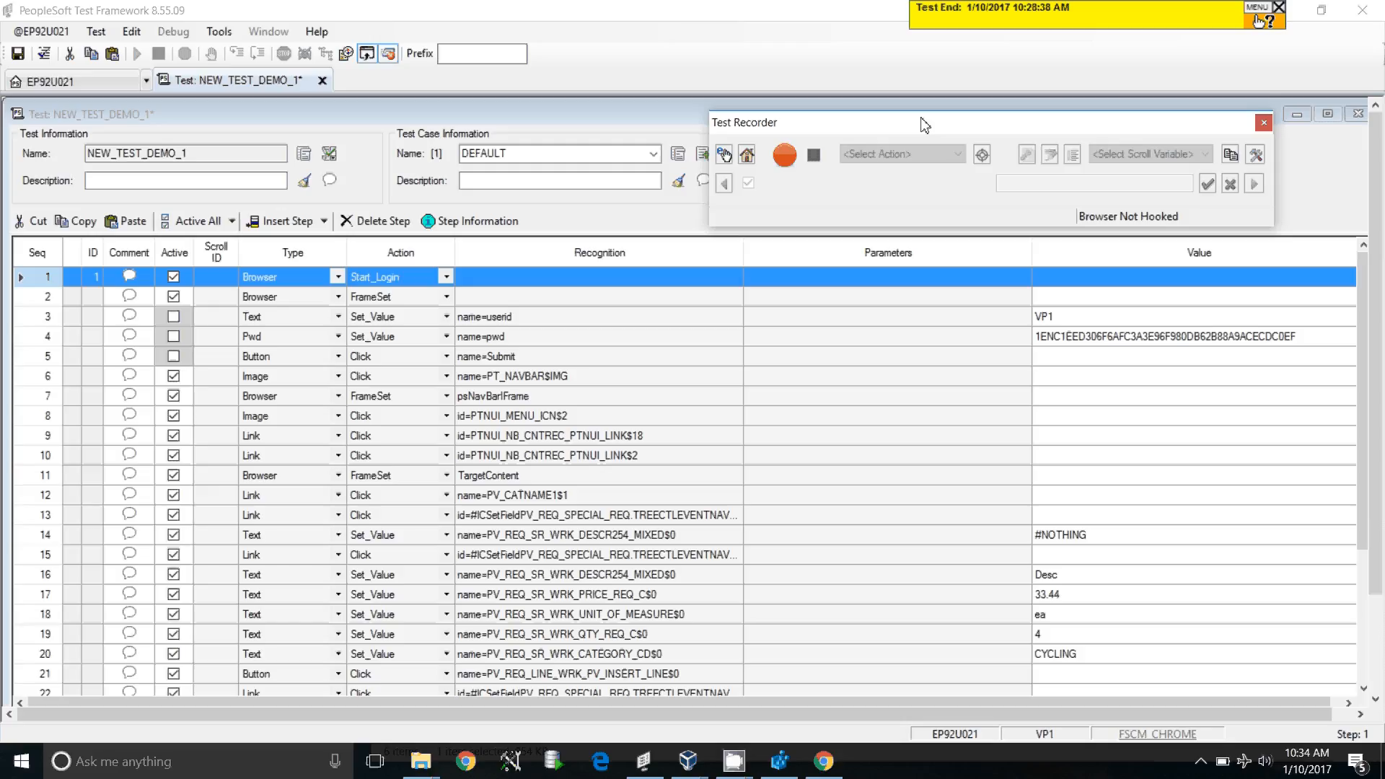
click(1263, 125)
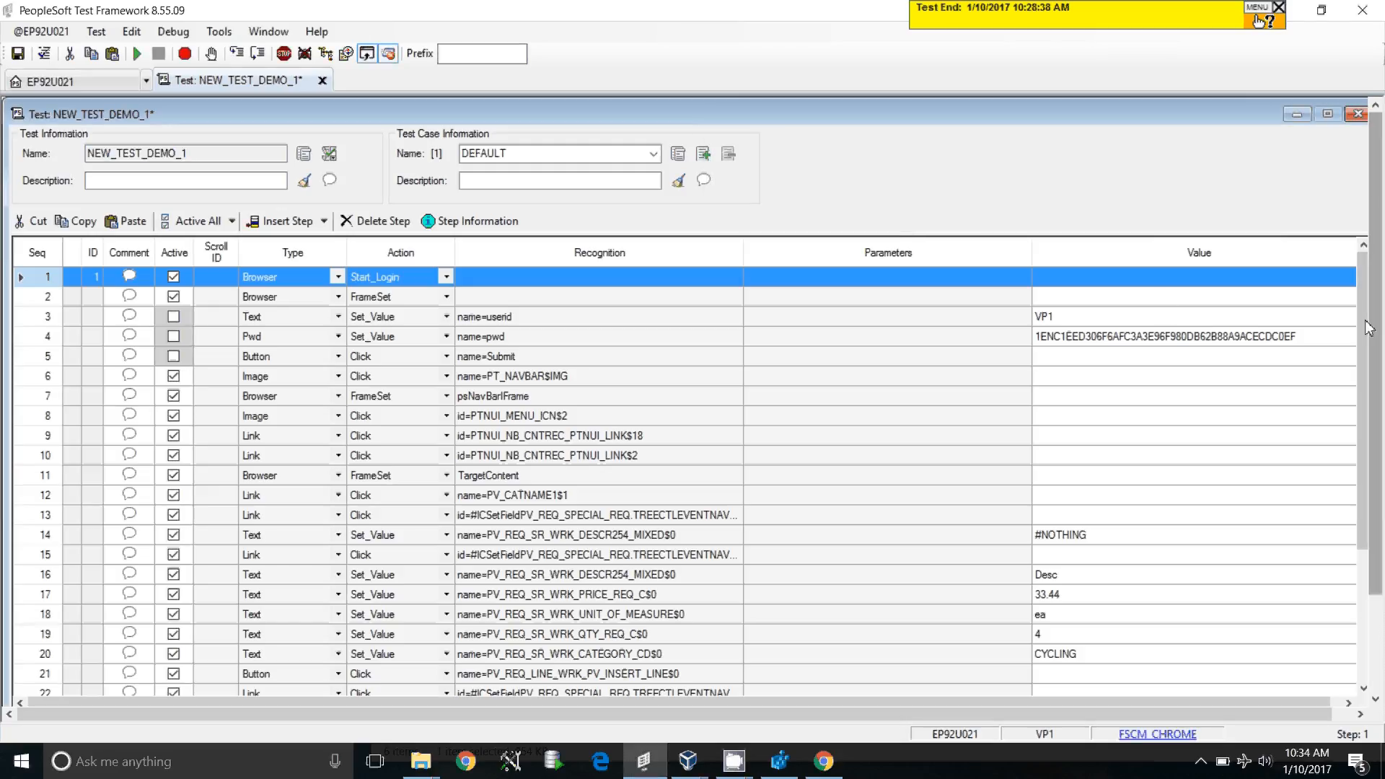
drag(1363, 327, 1355, 397)
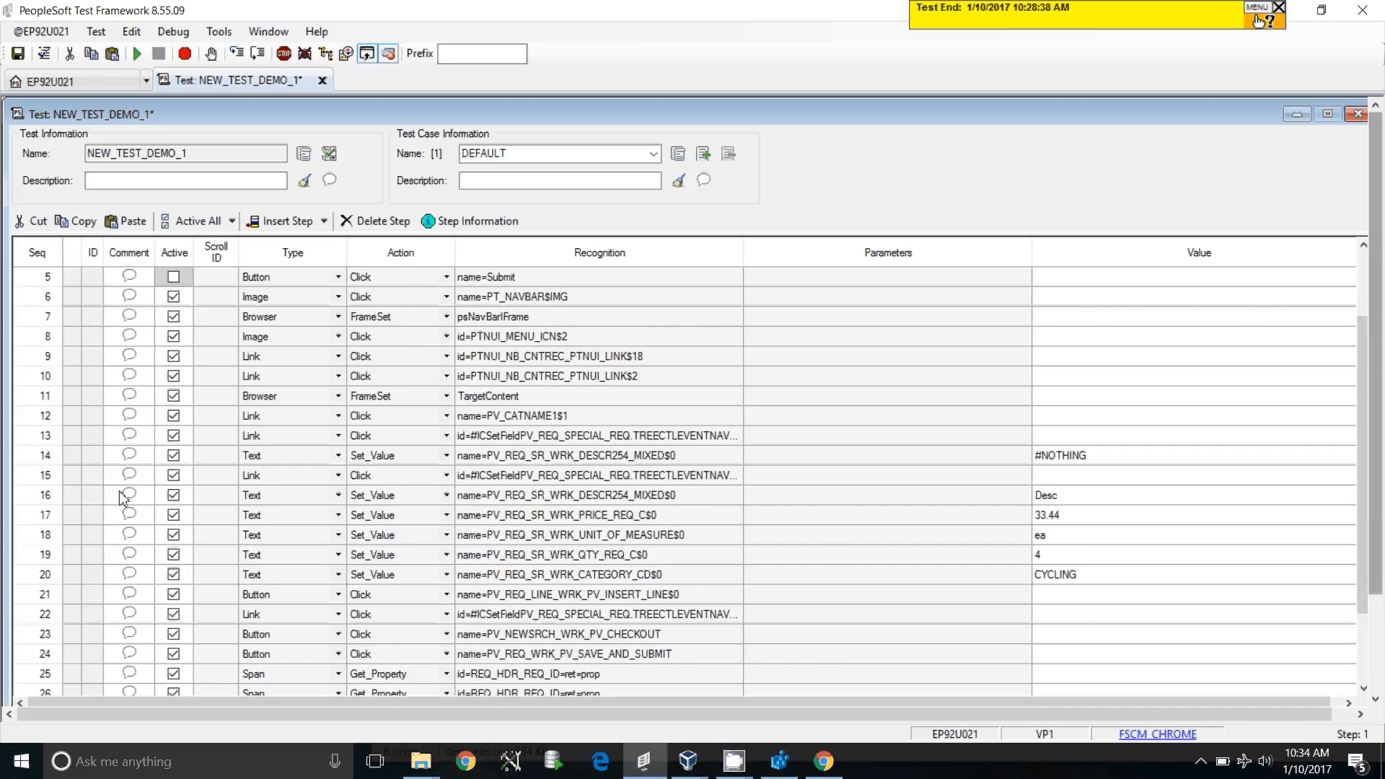
Deactivate steps 13, 15 and 22 by clearing their Active checkboxes
click(173, 436)
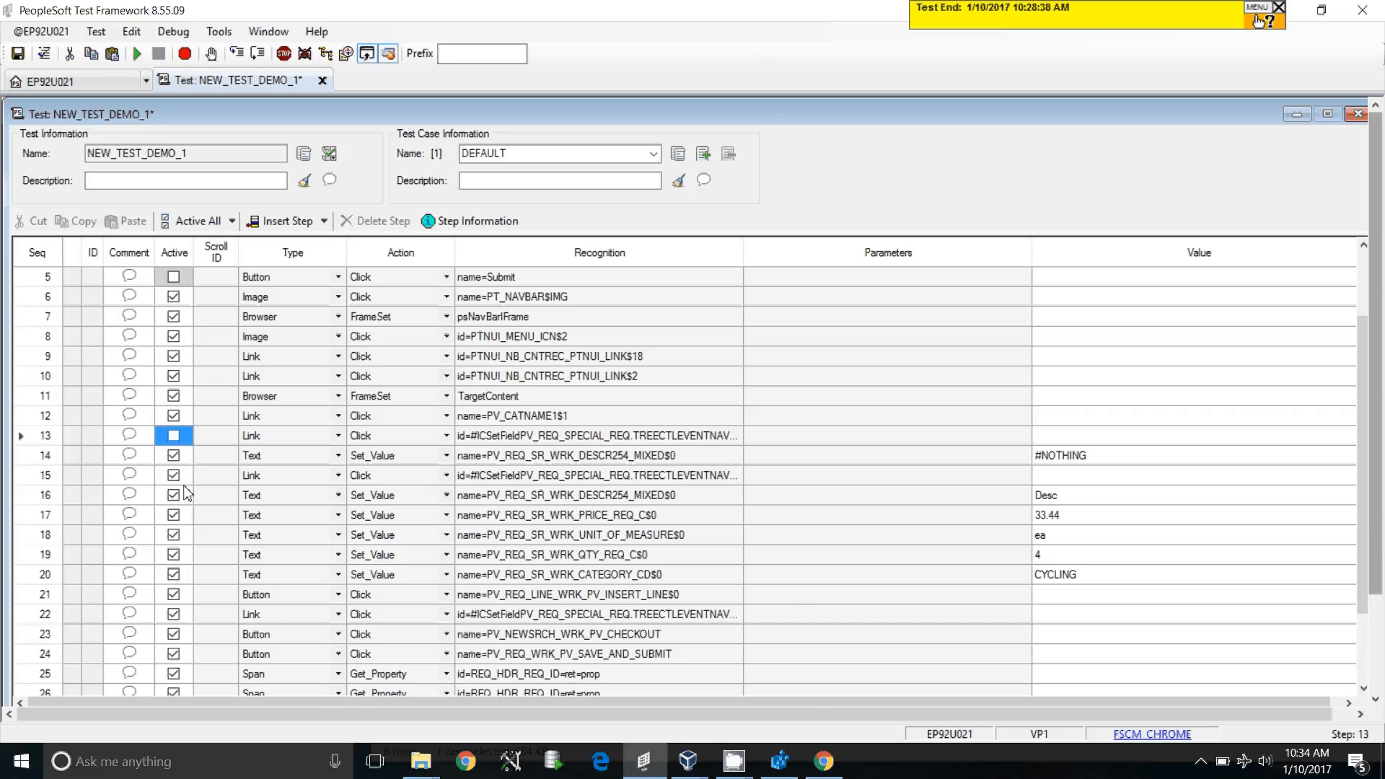
click(173, 475)
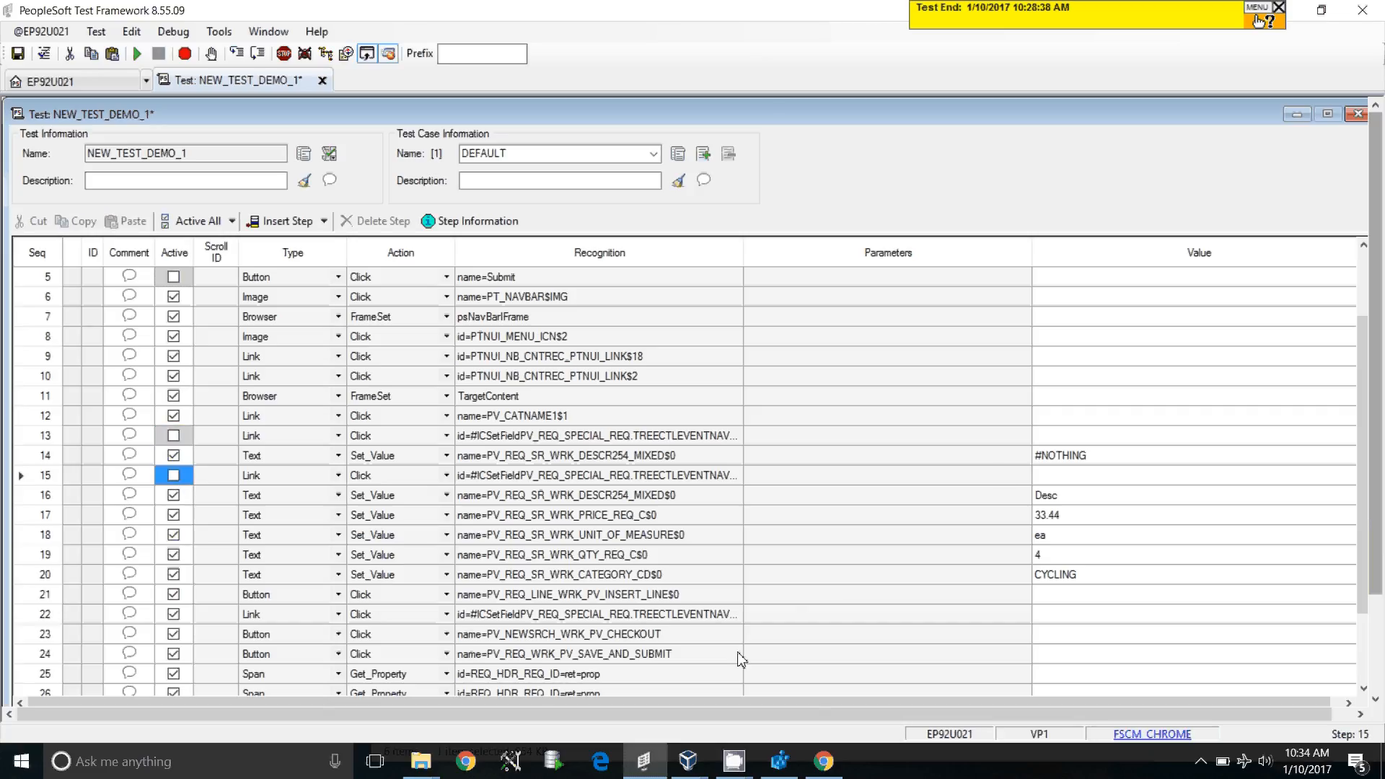
click(174, 616)
Reactivate login steps 5, 4 and 3 (Submit, password and user ID)
scroll(533, 652, down, 2)
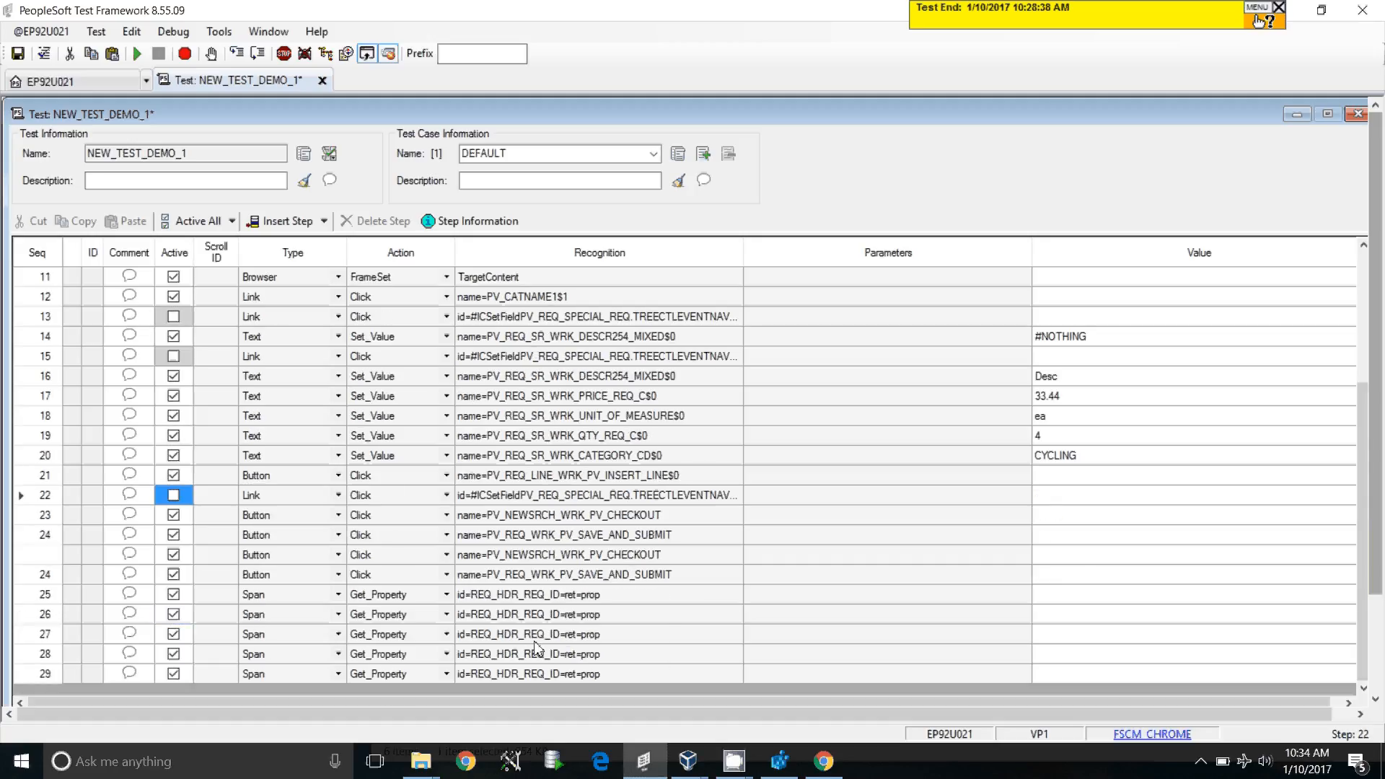
scroll(684, 503, up, 4)
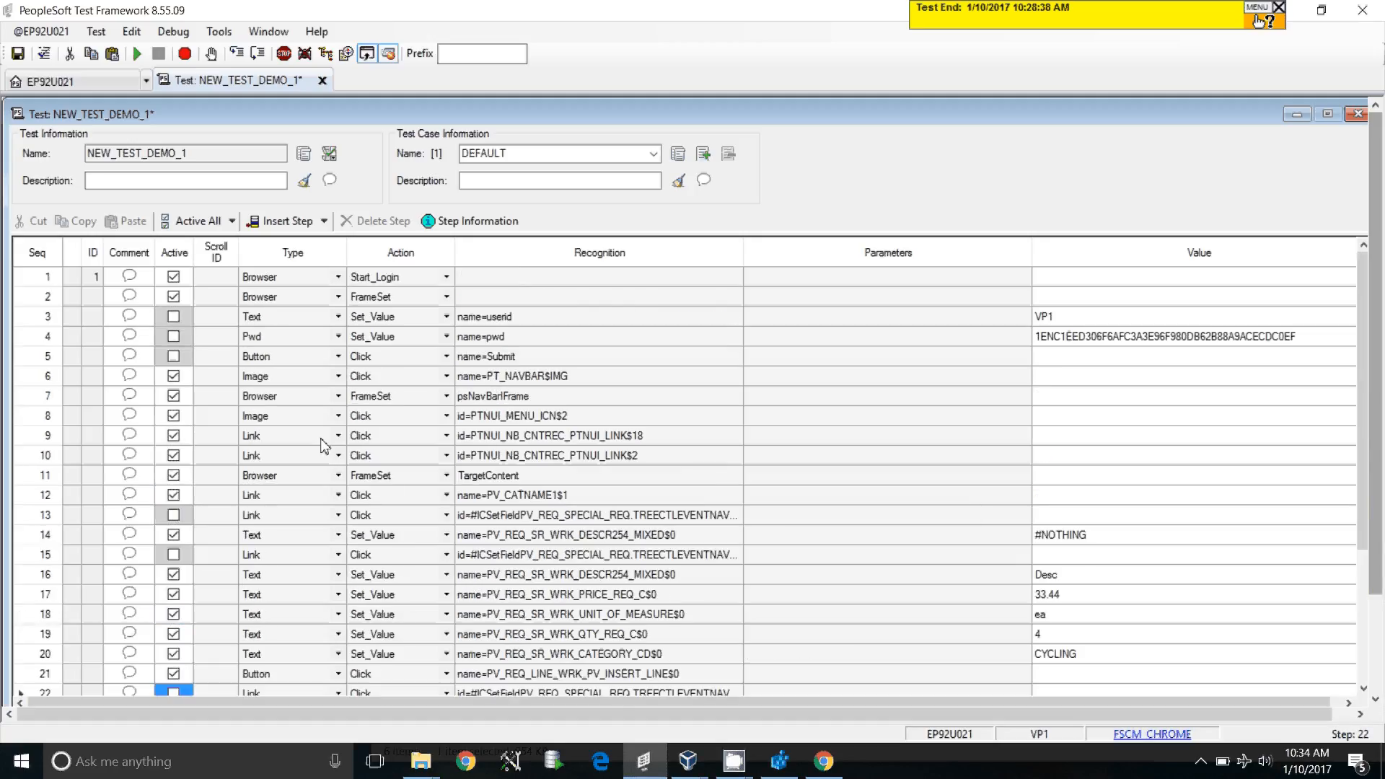
click(174, 357)
click(174, 336)
click(174, 316)
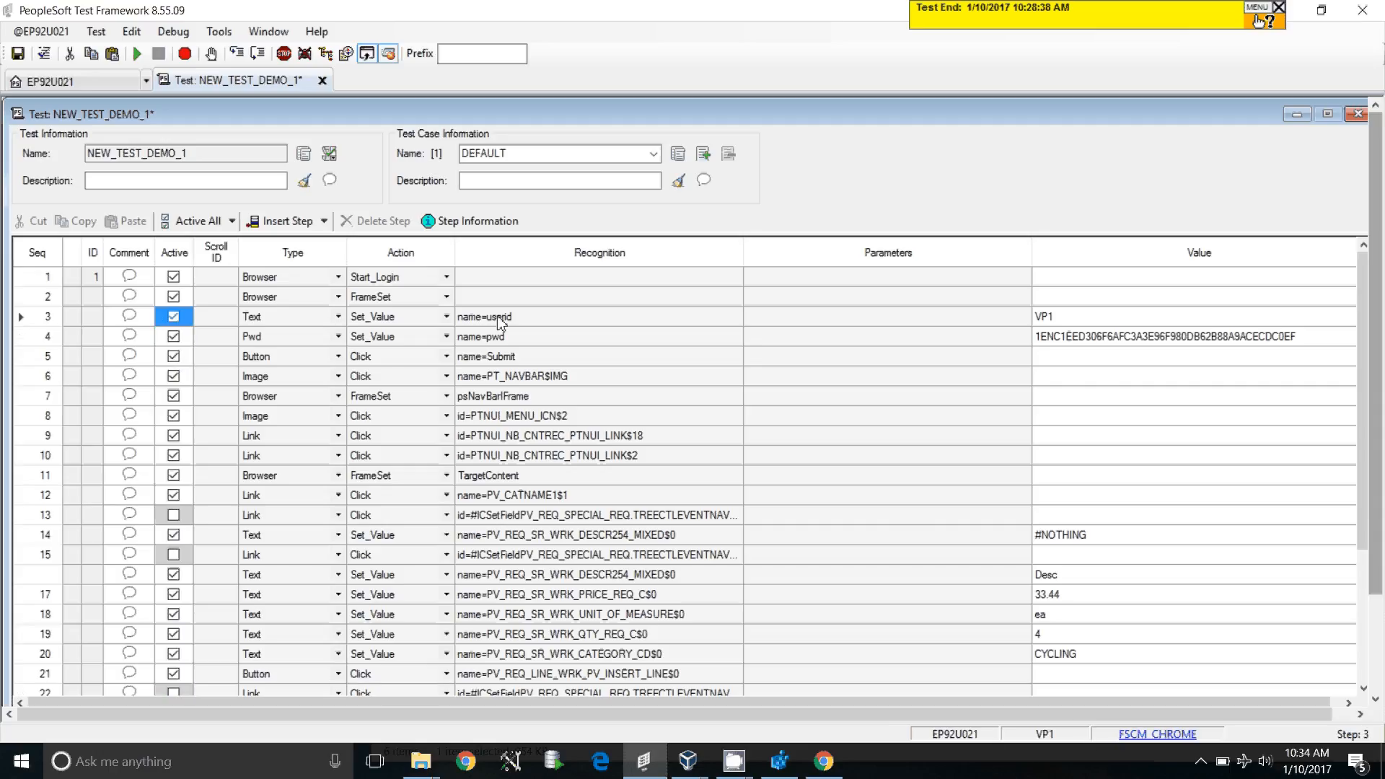
Change step 1's Browser action from Start_Login to Start
click(447, 277)
click(447, 278)
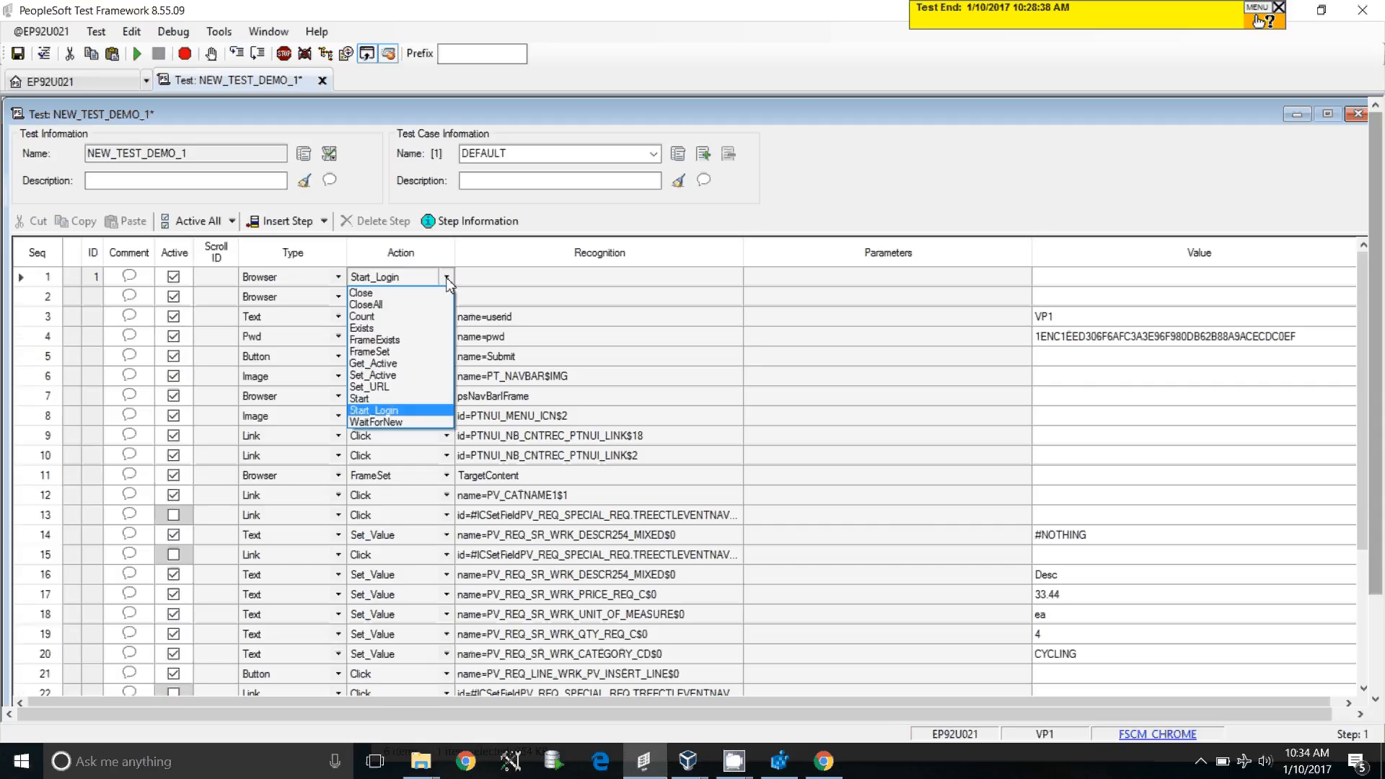
click(381, 399)
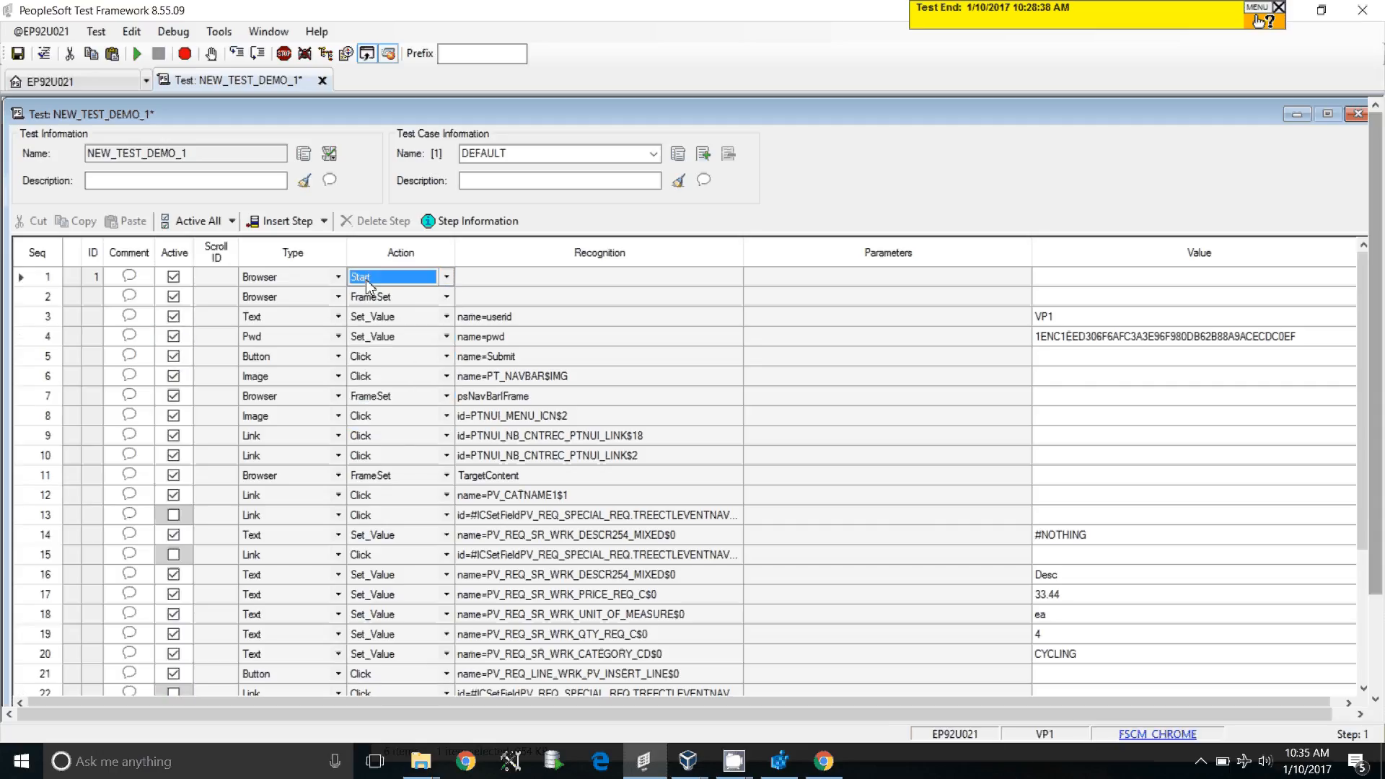
click(305, 279)
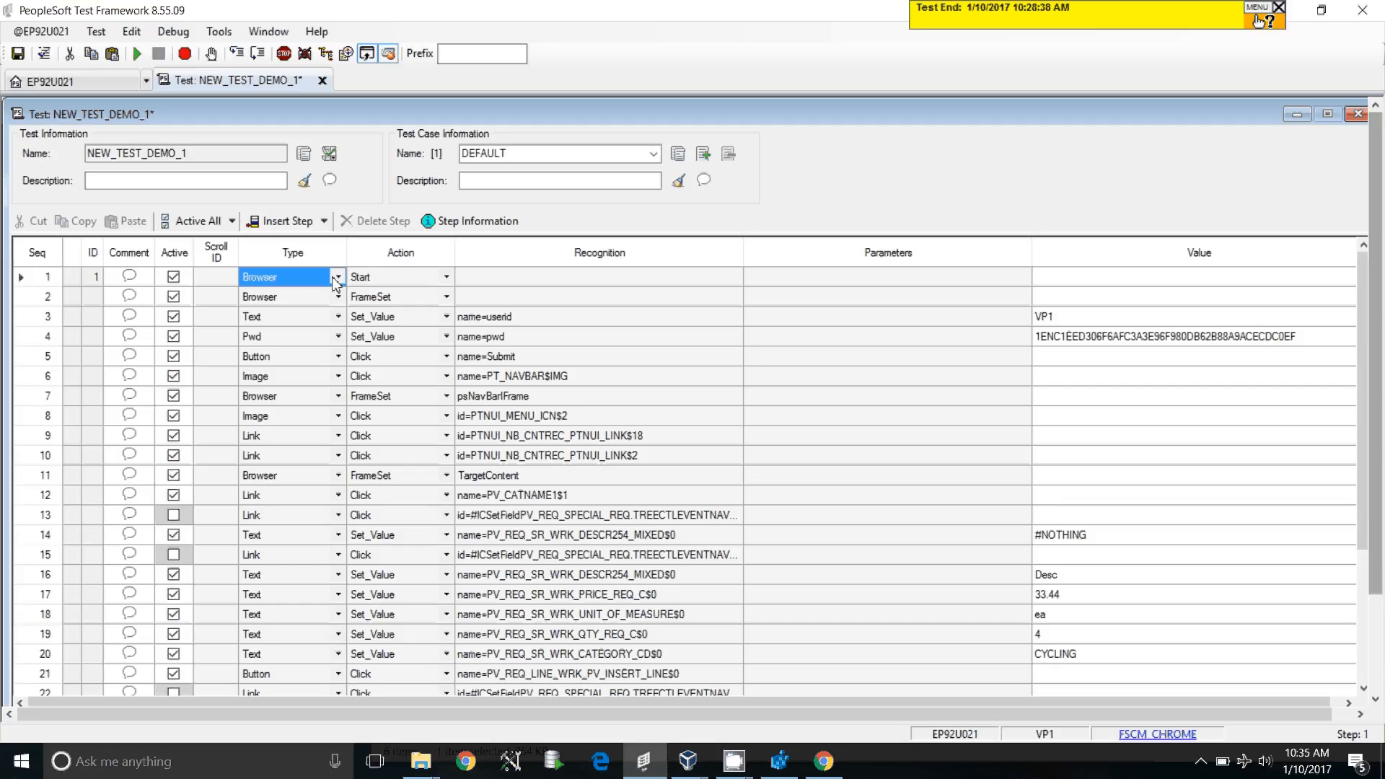
click(497, 282)
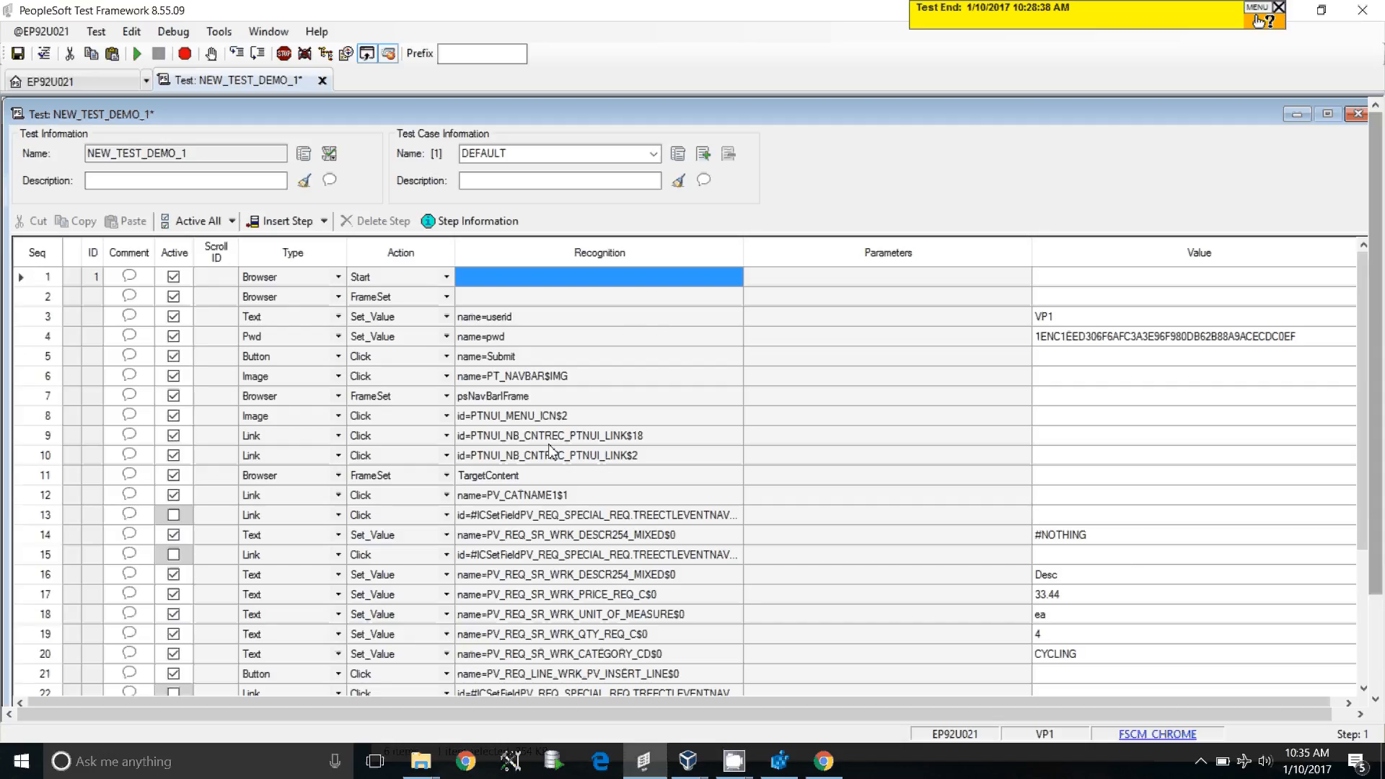
Save test NEW_TEST_DEMO_1
scroll(350, 433, down, 1)
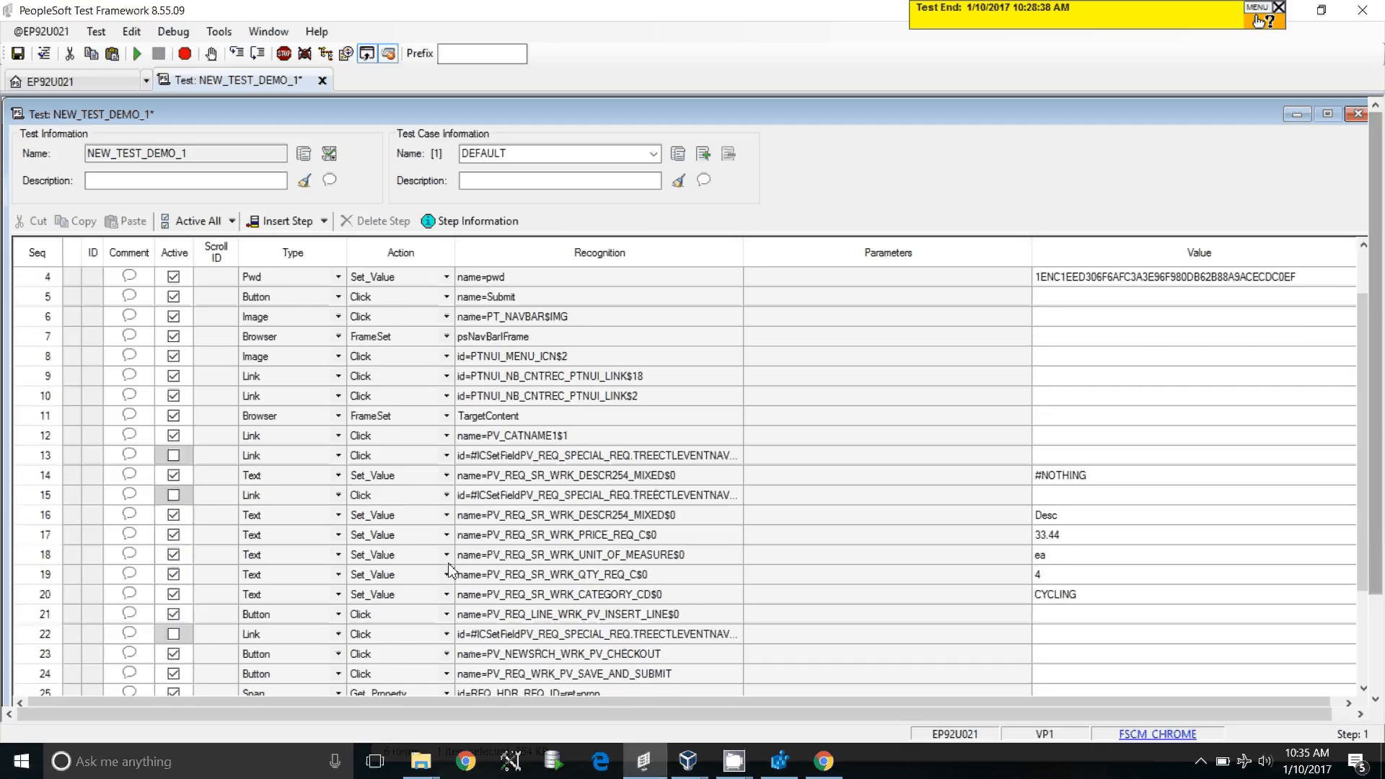
scroll(447, 570, up, 1)
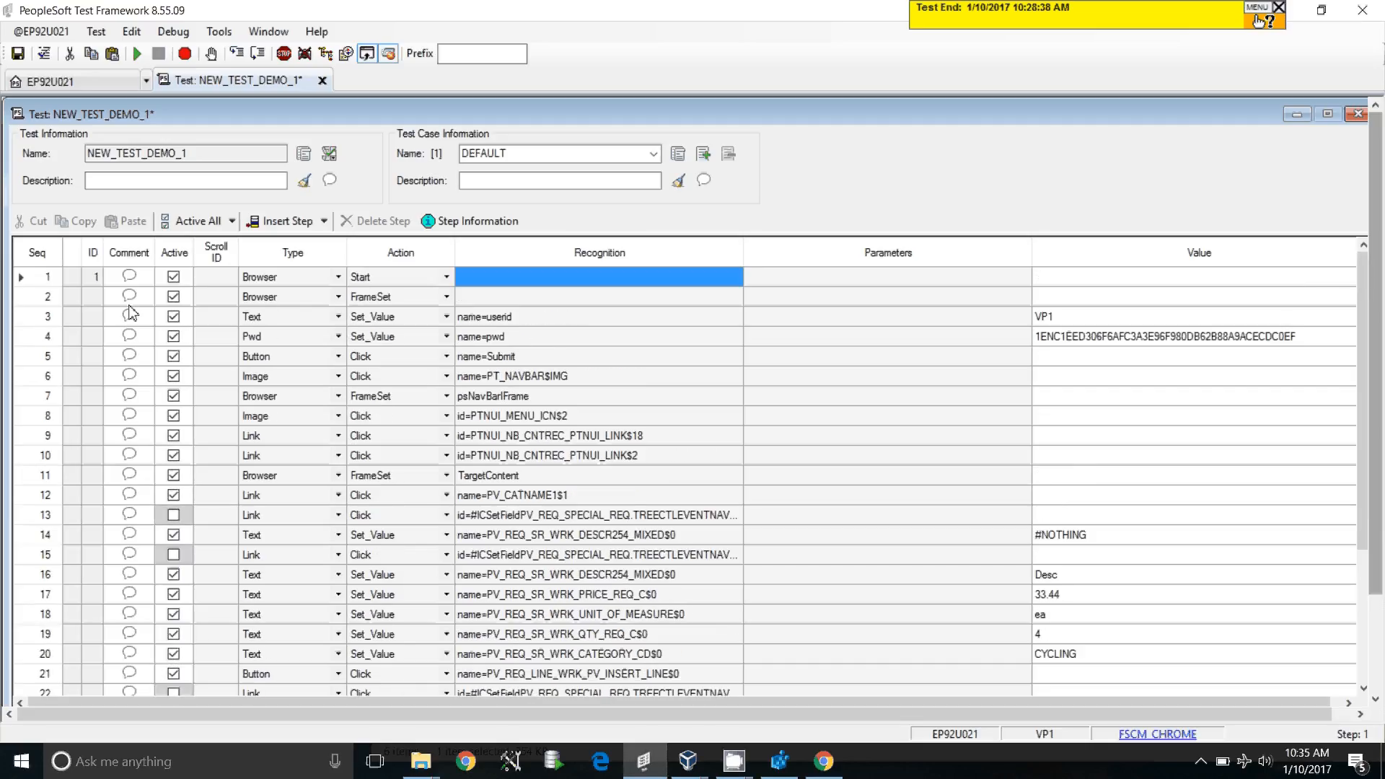
click(20, 56)
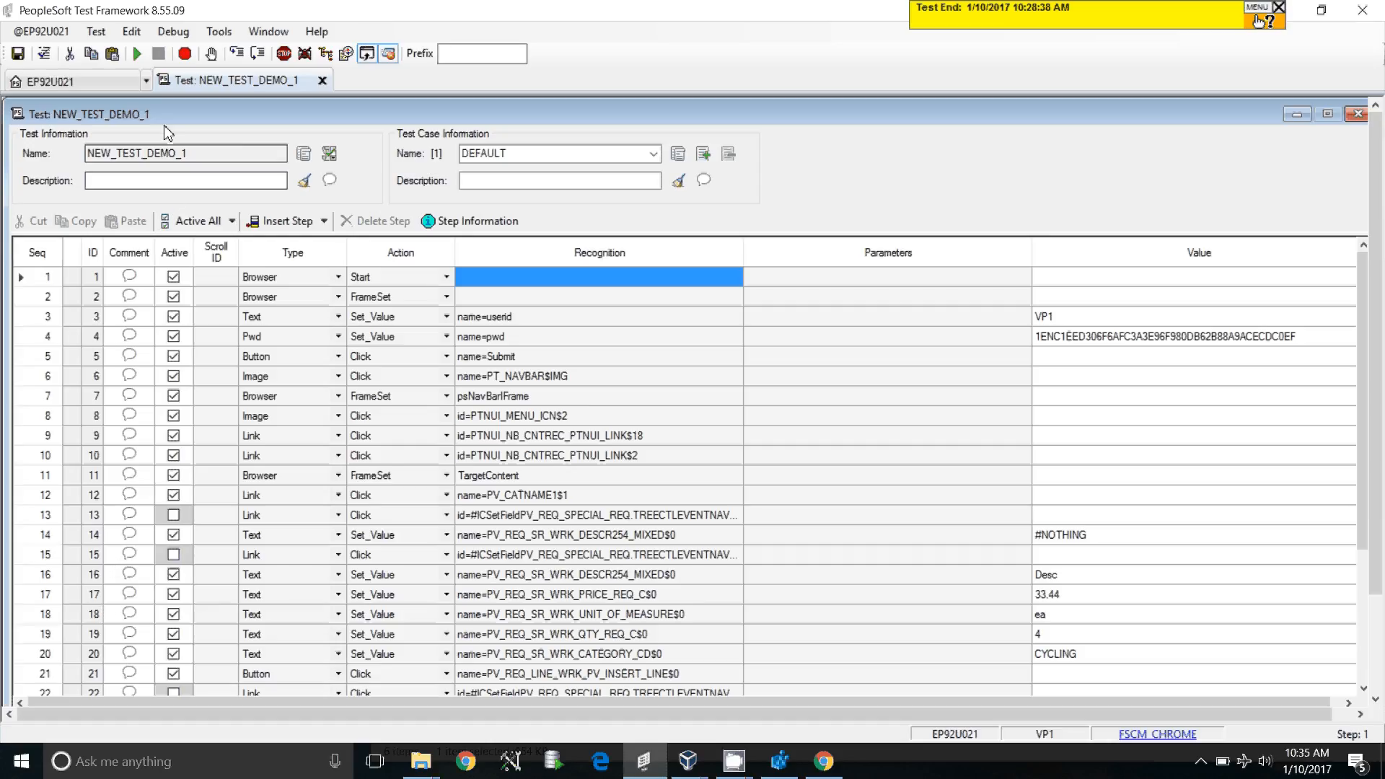
Run NEW_TEST_DEMO_1, inspect the failing Span.Get_Property log entries, and jump back to step 25
click(141, 55)
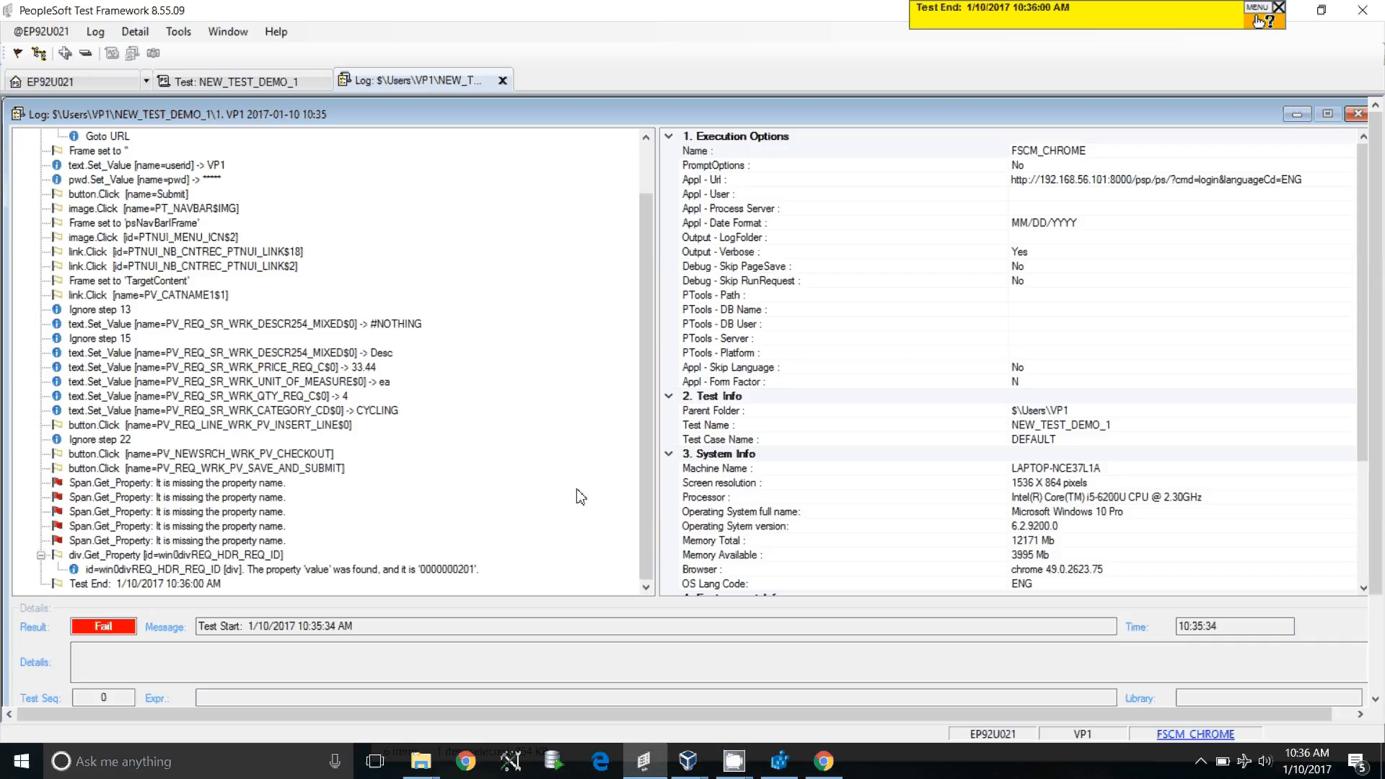
double_click(121, 628)
click(208, 483)
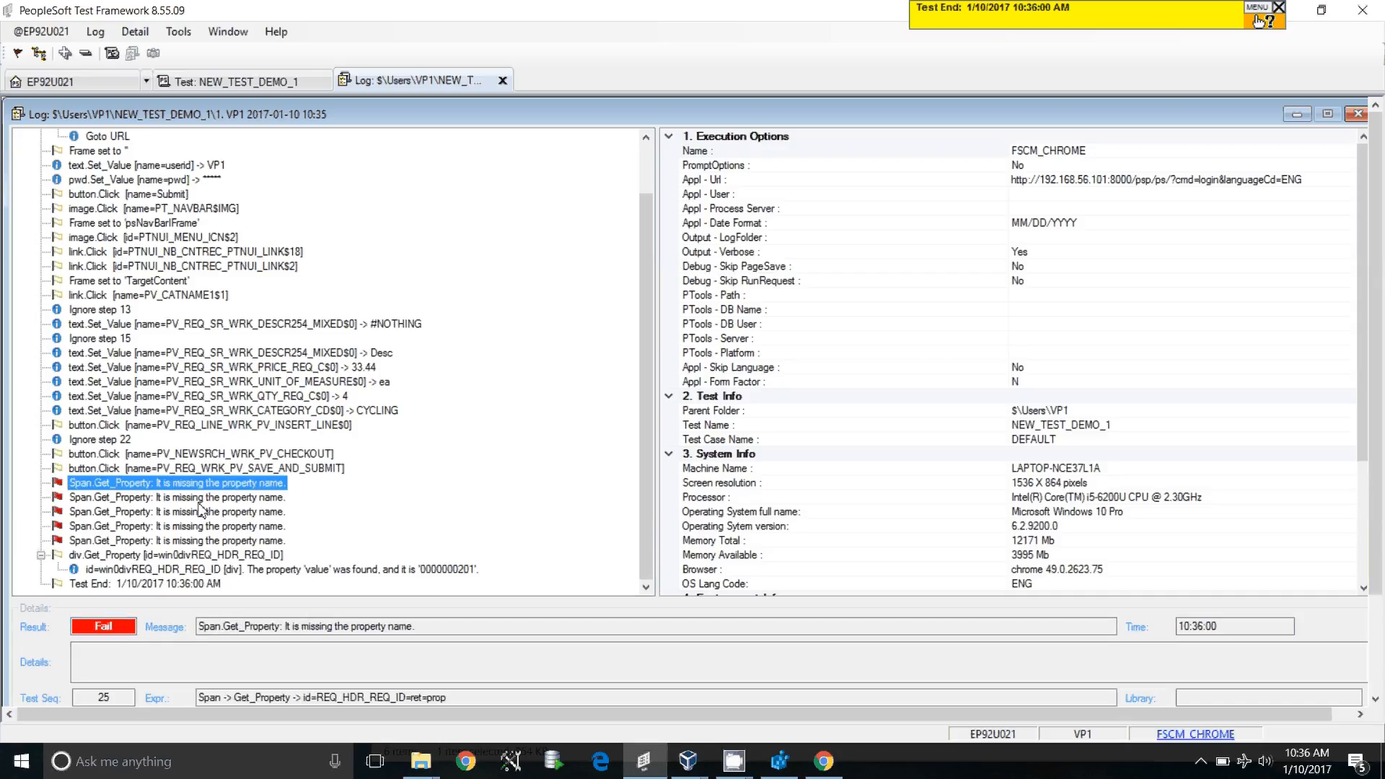
click(209, 526)
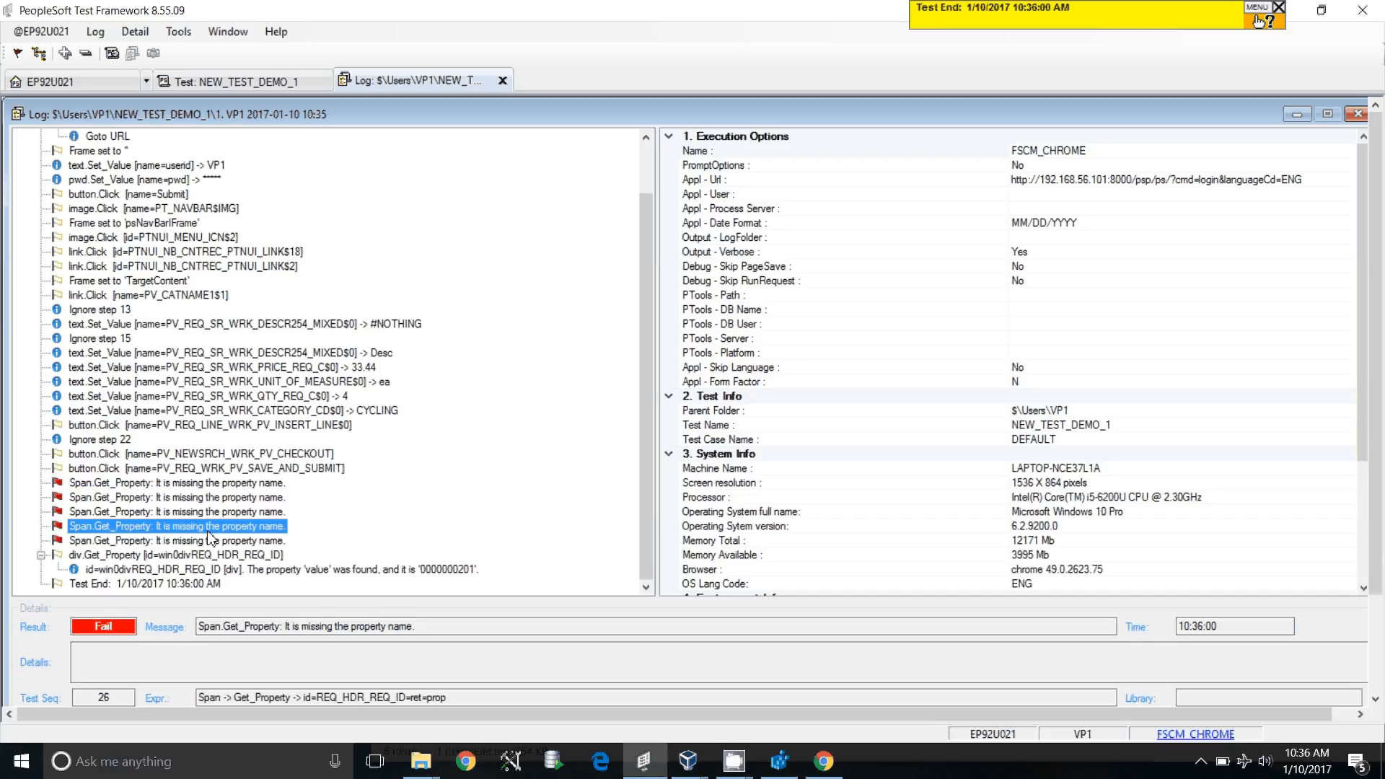
click(208, 540)
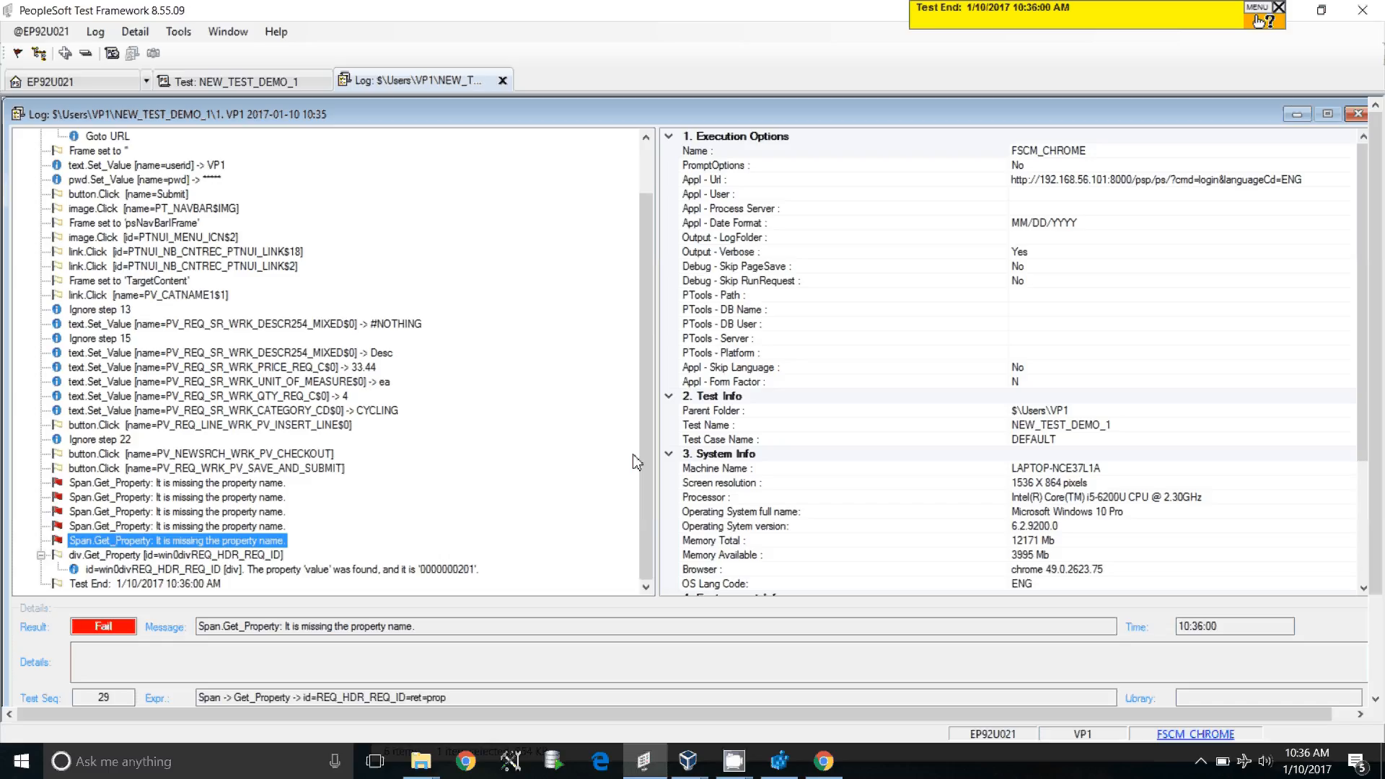
scroll(396, 318, up, 2)
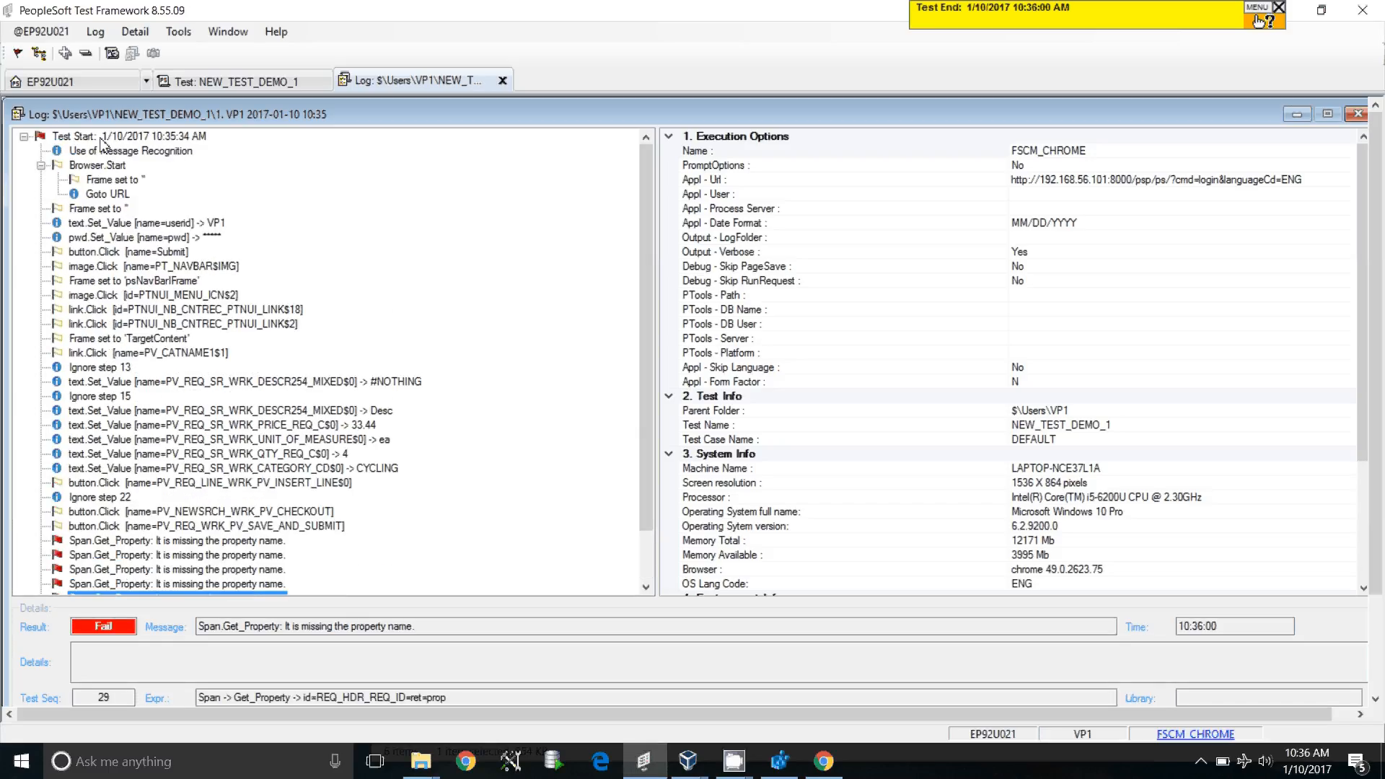
click(66, 541)
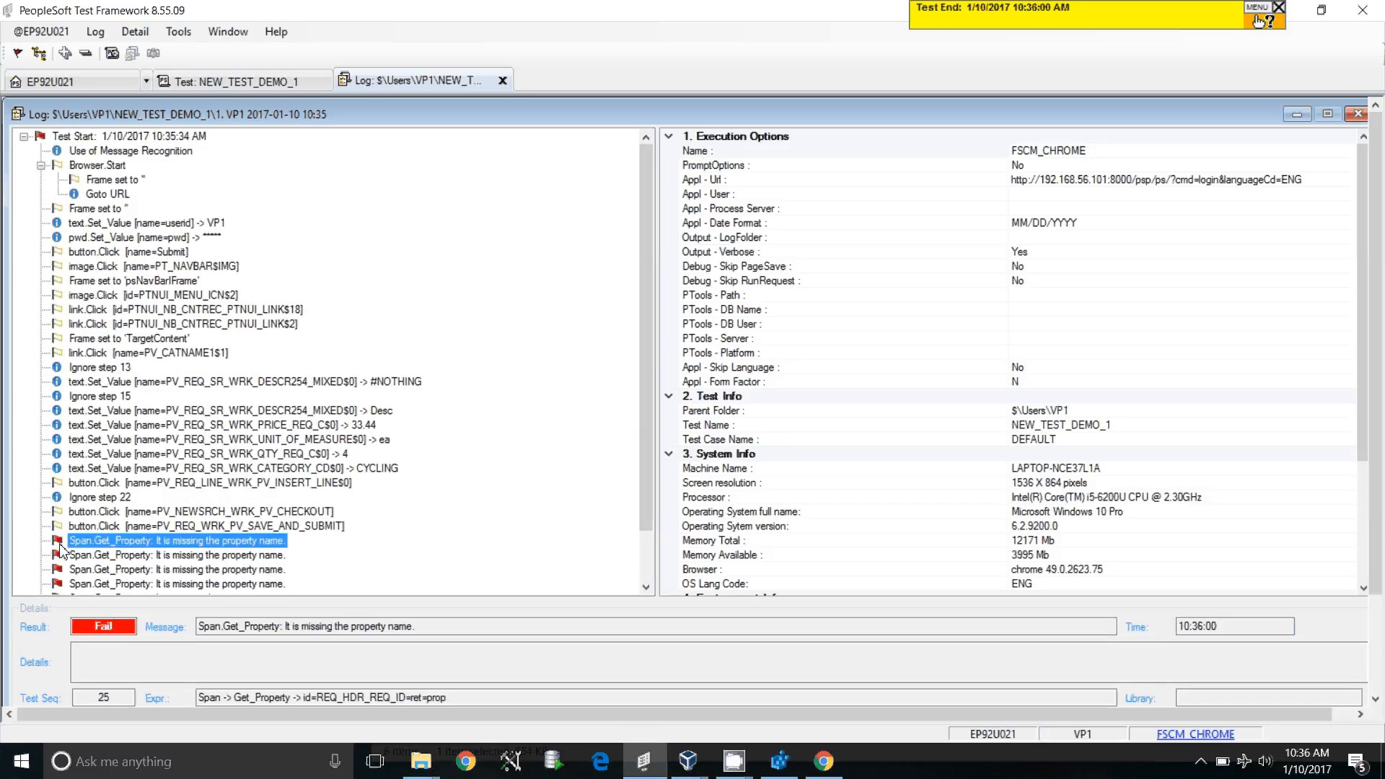
double_click(109, 542)
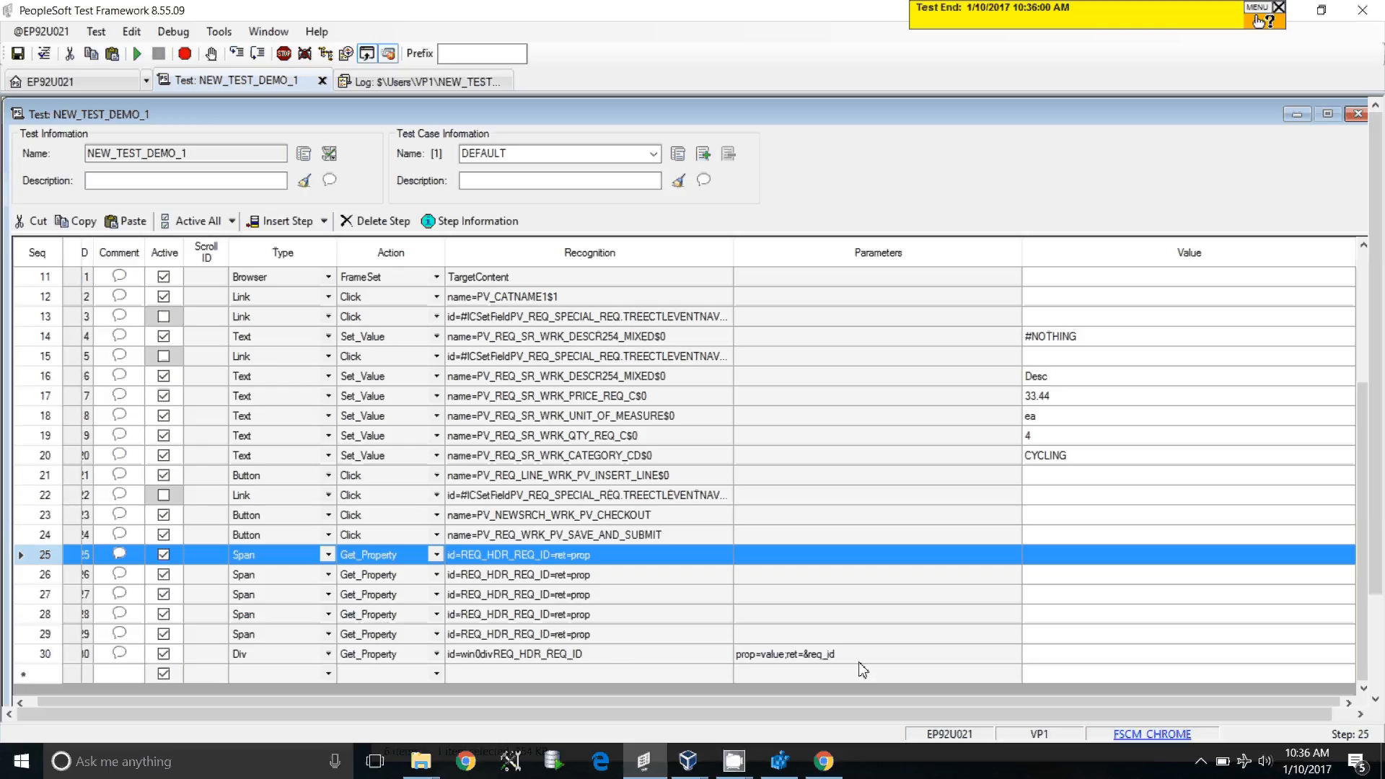
Select steps 25–29, delete them with Yes confirmation, and save the test
drag(43, 563, 204, 625)
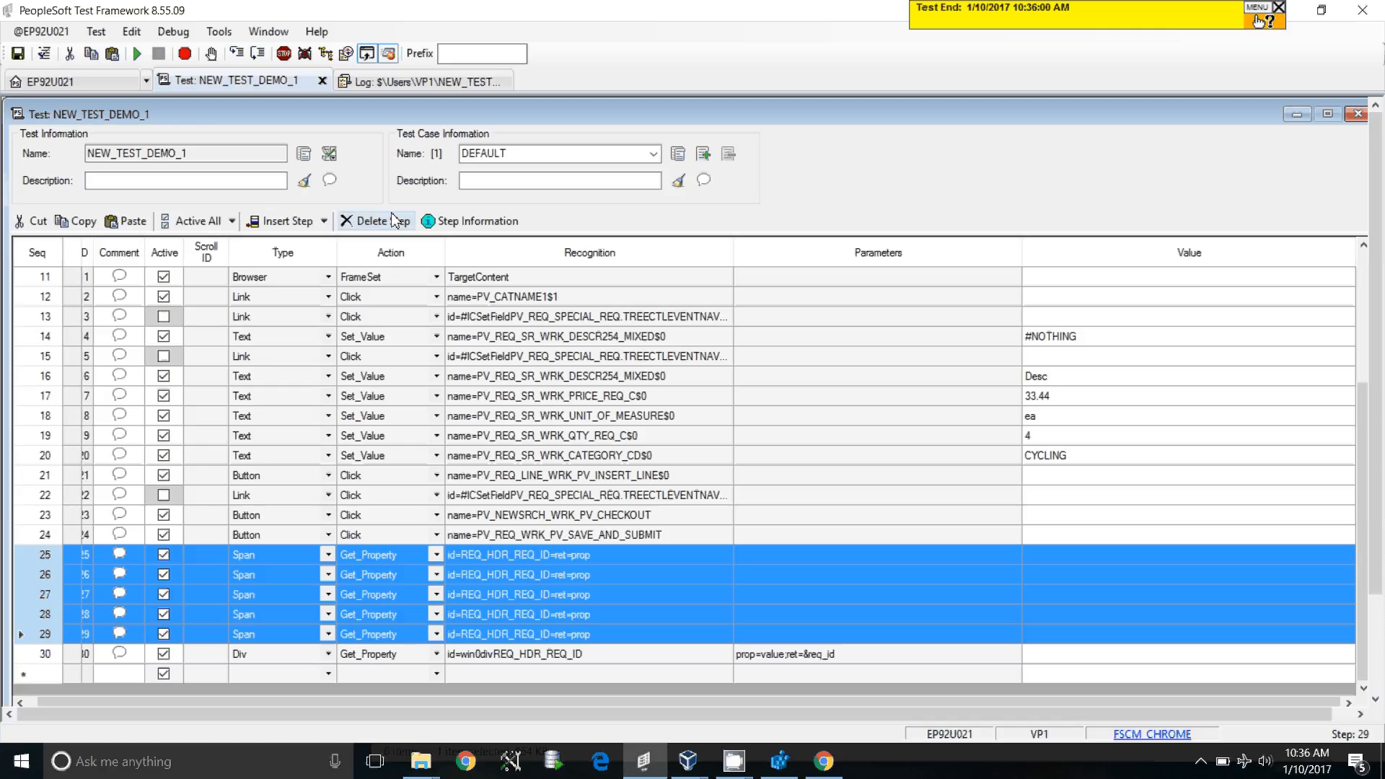
drag(49, 559, 34, 643)
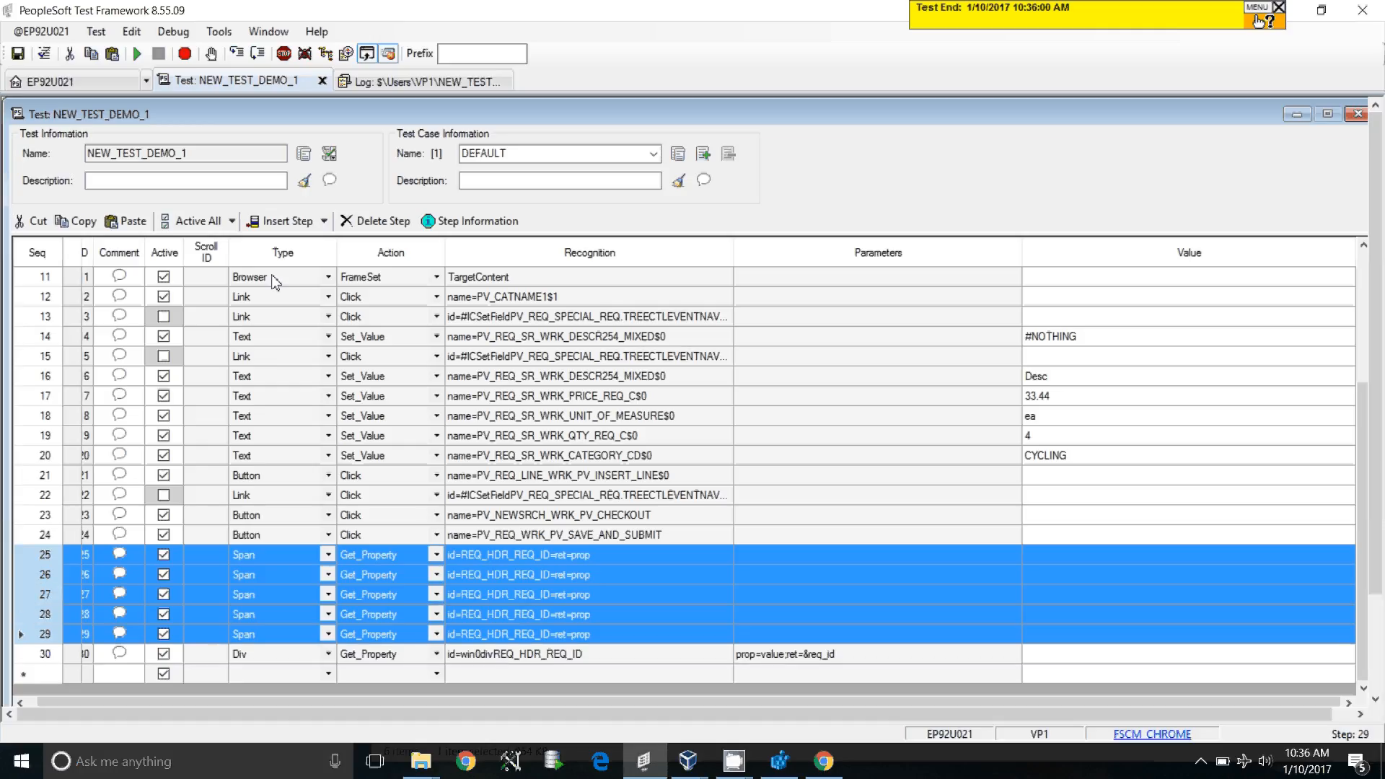
click(377, 221)
click(727, 440)
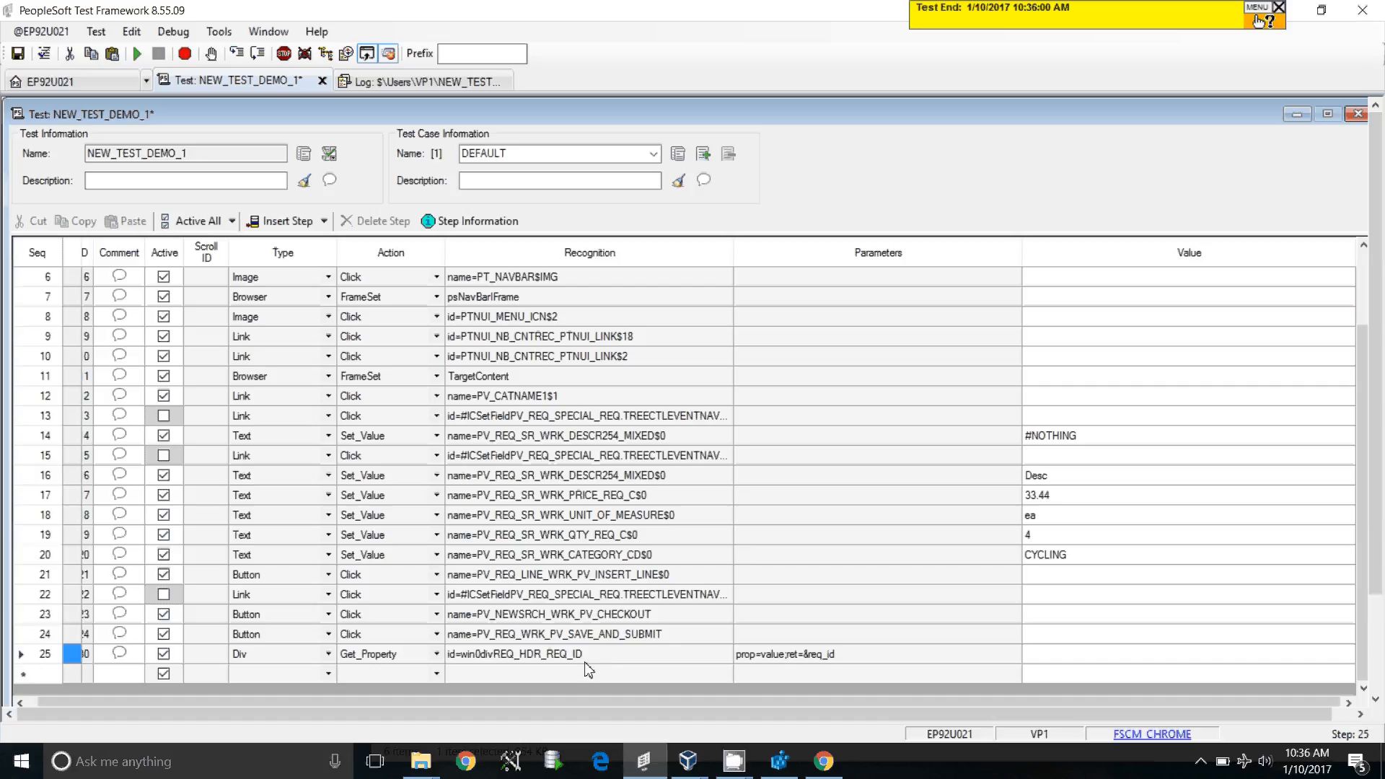
click(18, 54)
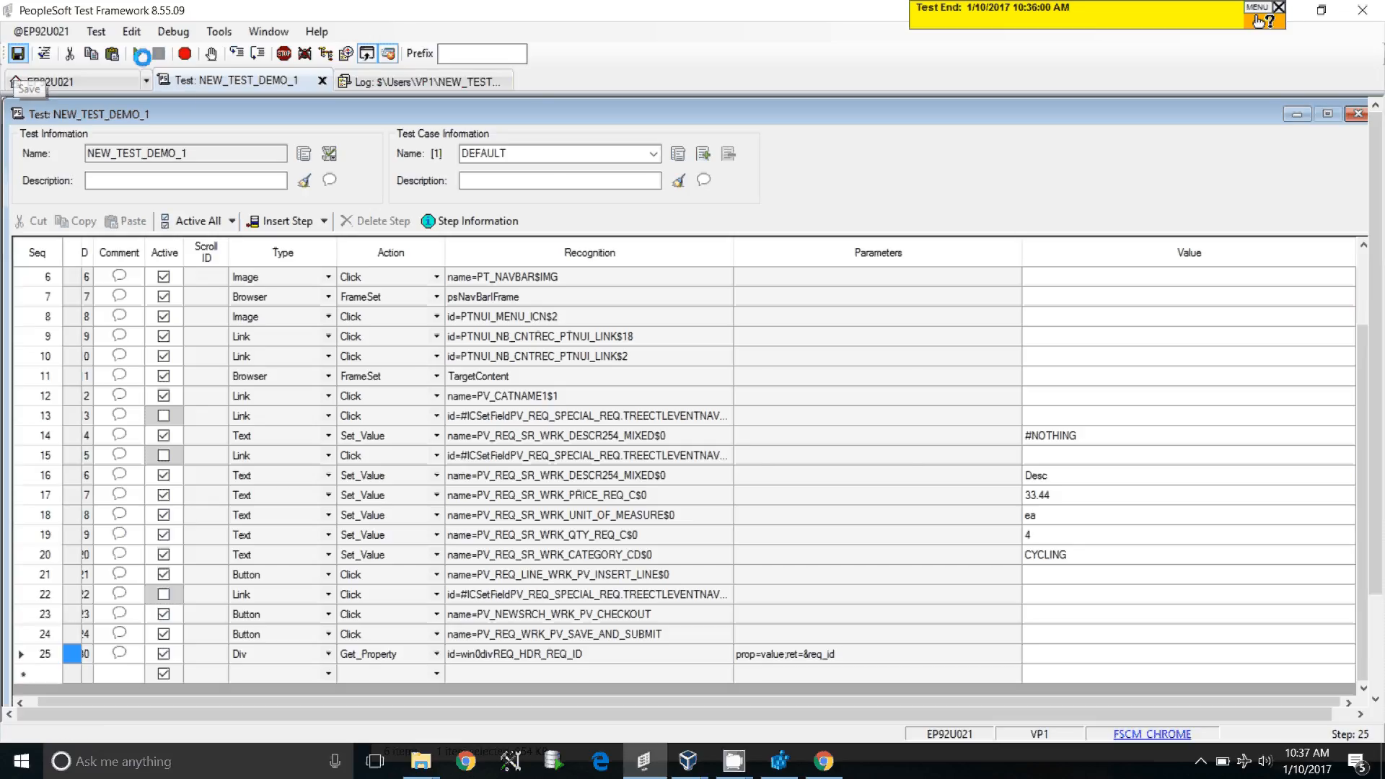
Rerun the test, read the requisition ID in the div.Get_Property log entry, then close the log
click(141, 55)
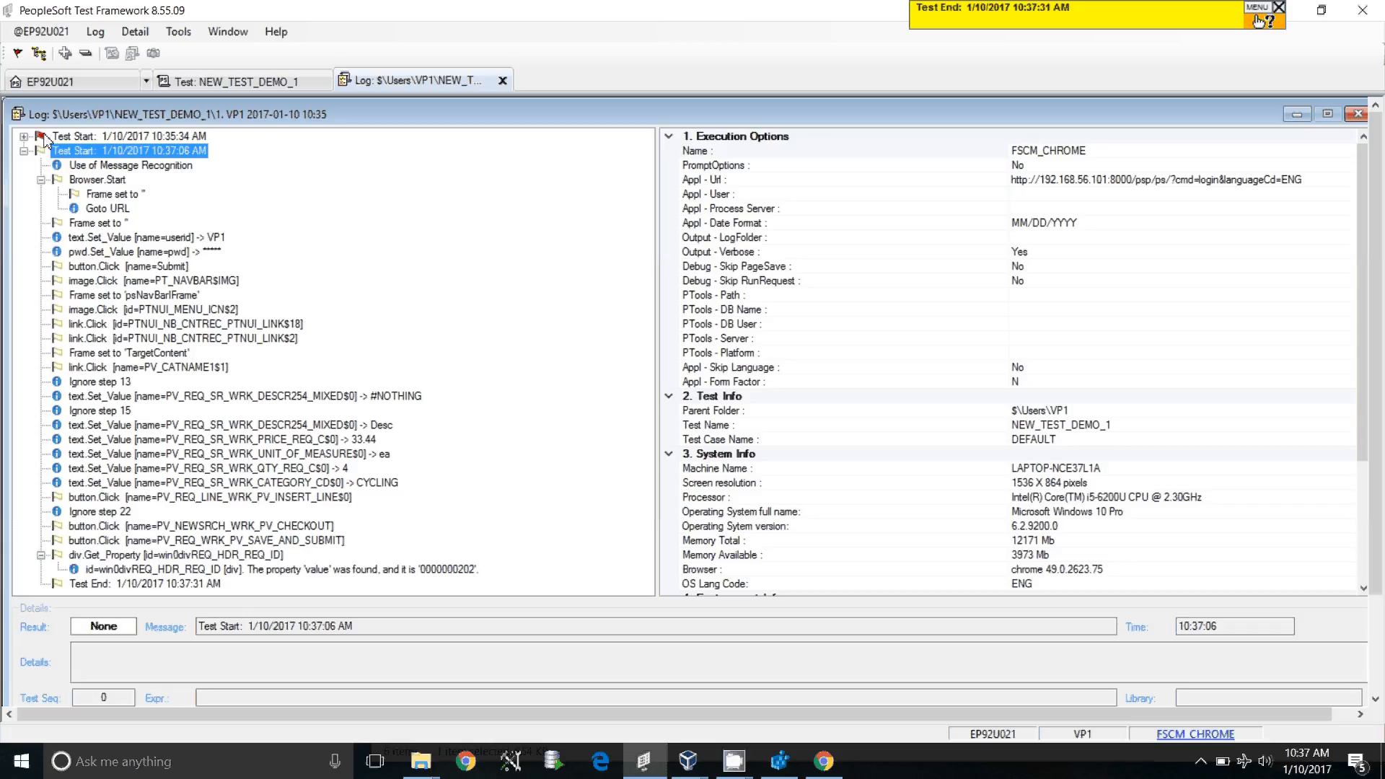
click(25, 152)
click(25, 151)
click(144, 570)
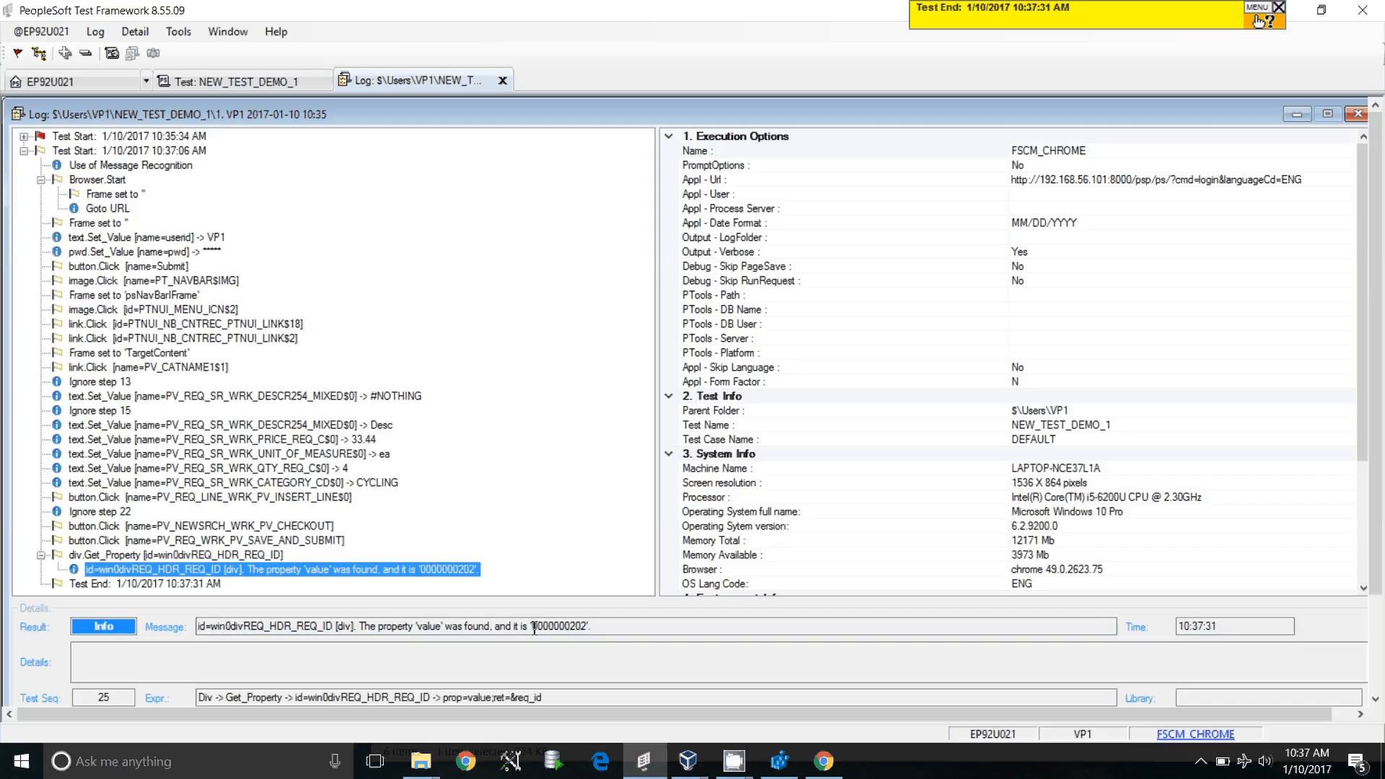
drag(534, 627, 591, 627)
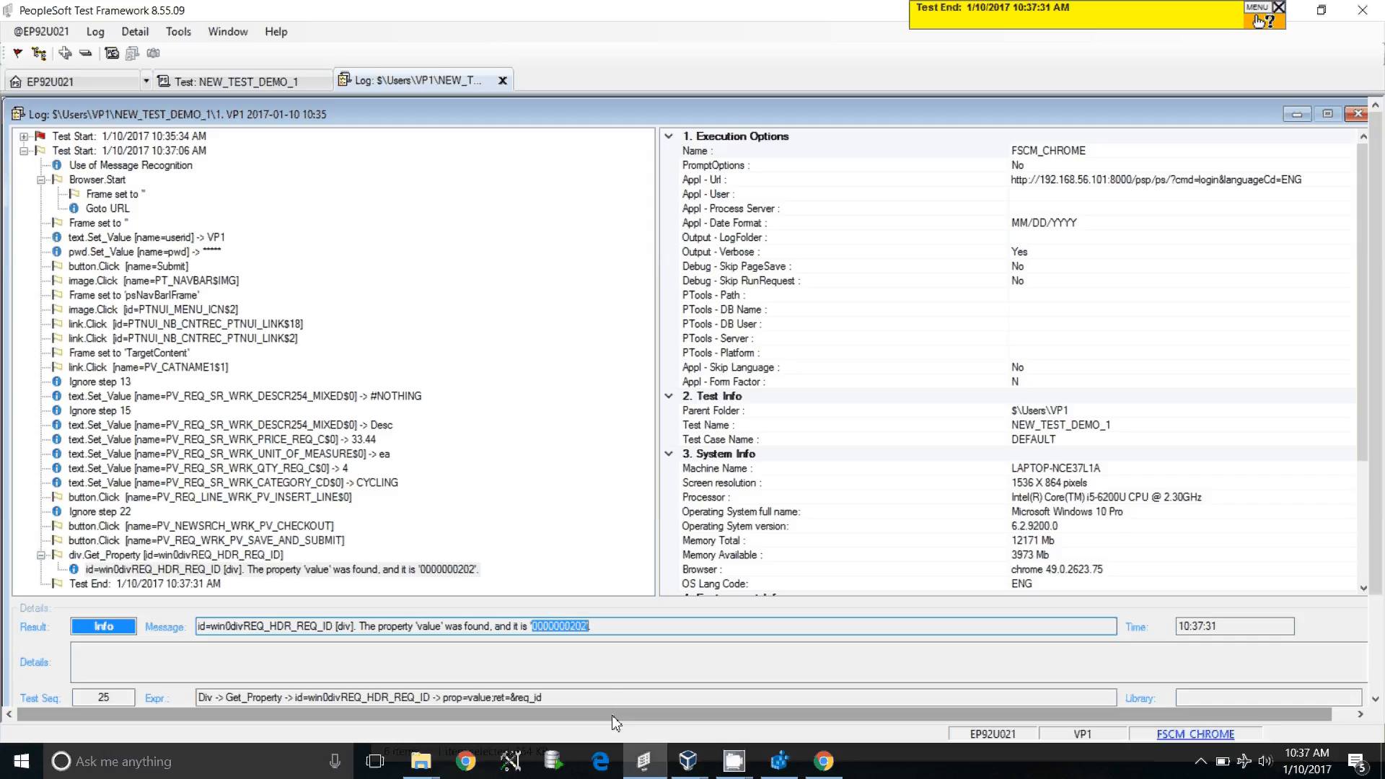
click(616, 626)
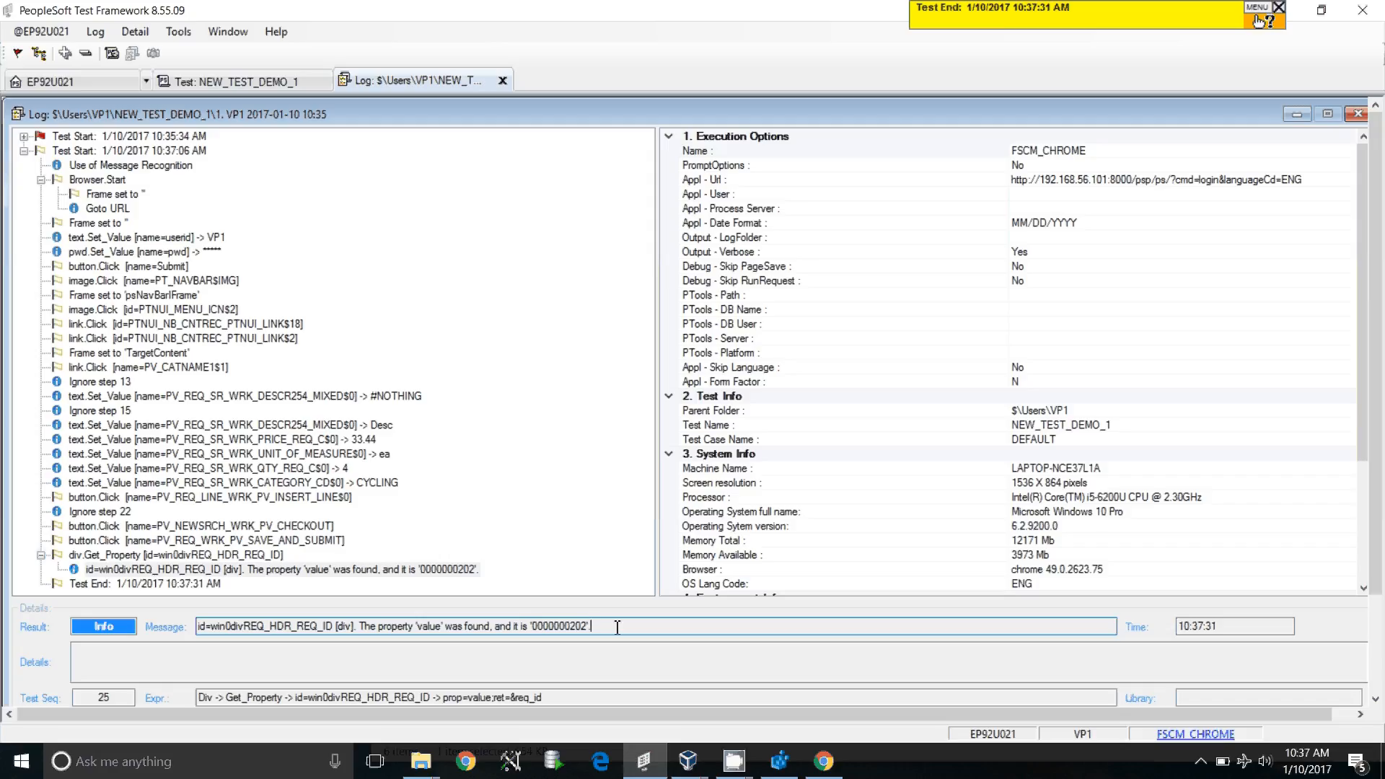
click(503, 81)
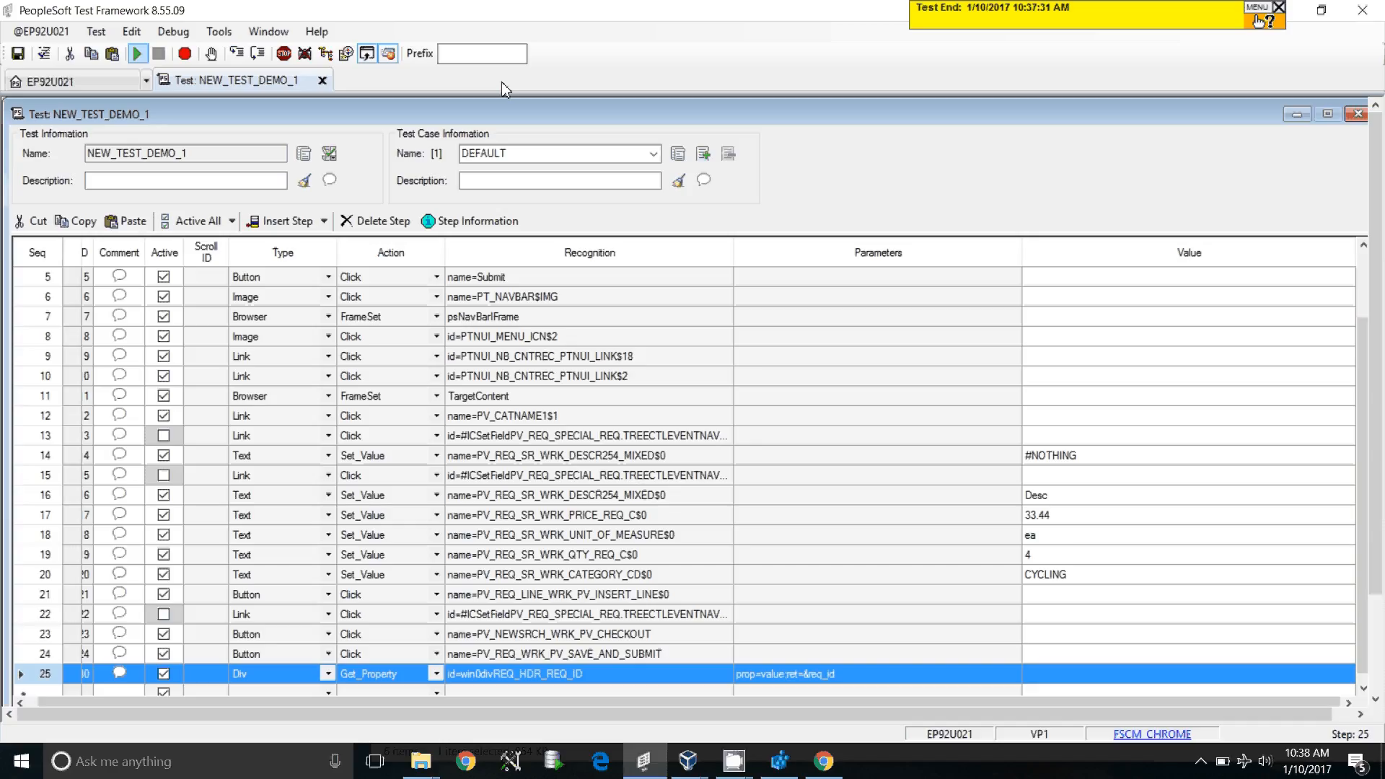